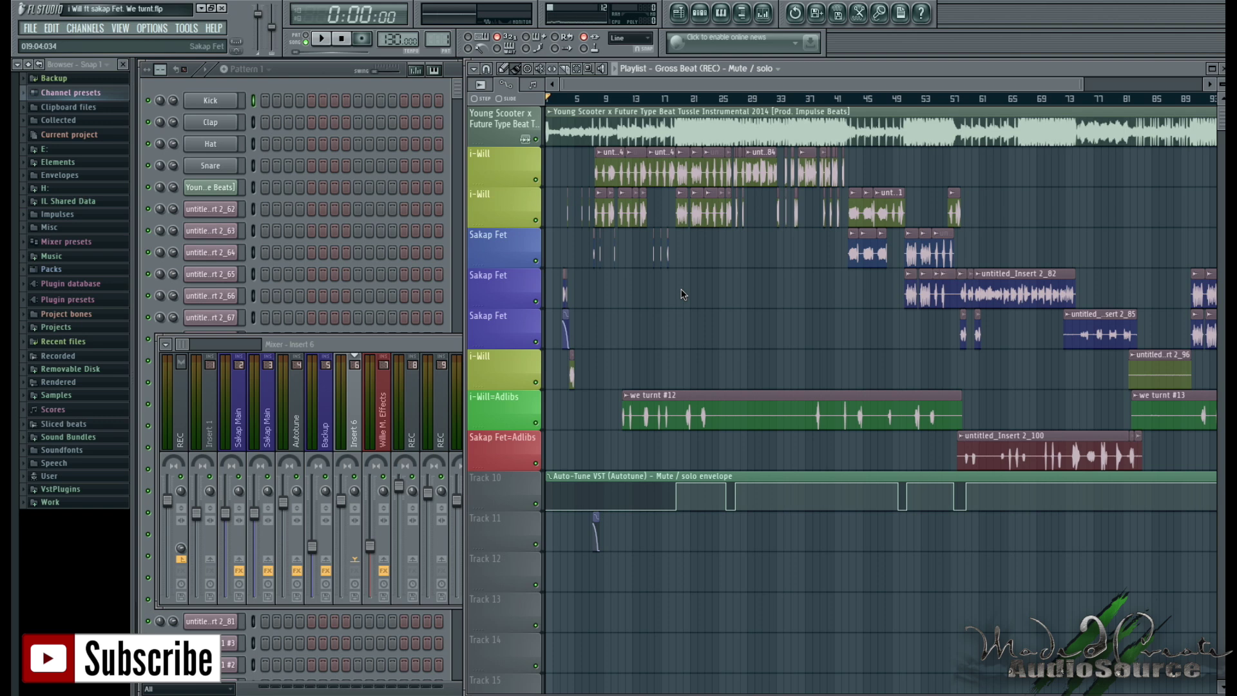
- Bring the channel rack in front of the mixer and scroll through its full channel list
left_click(457, 93)
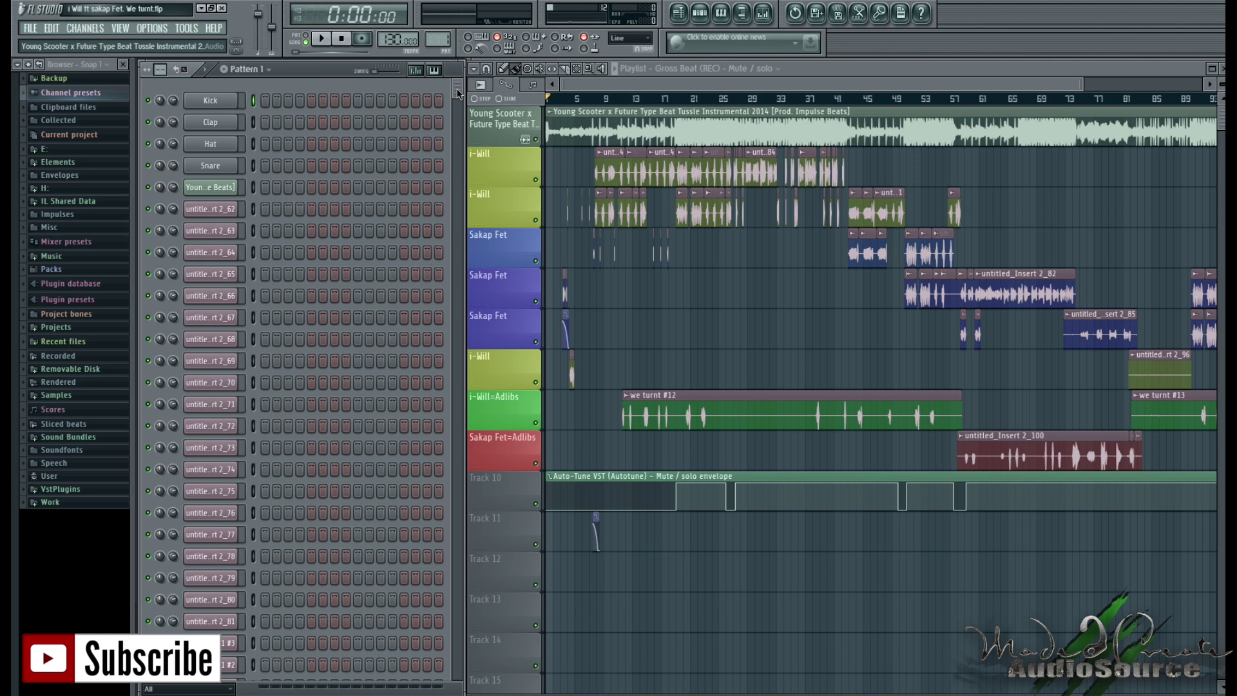
left_click_drag(457, 92, 460, 662)
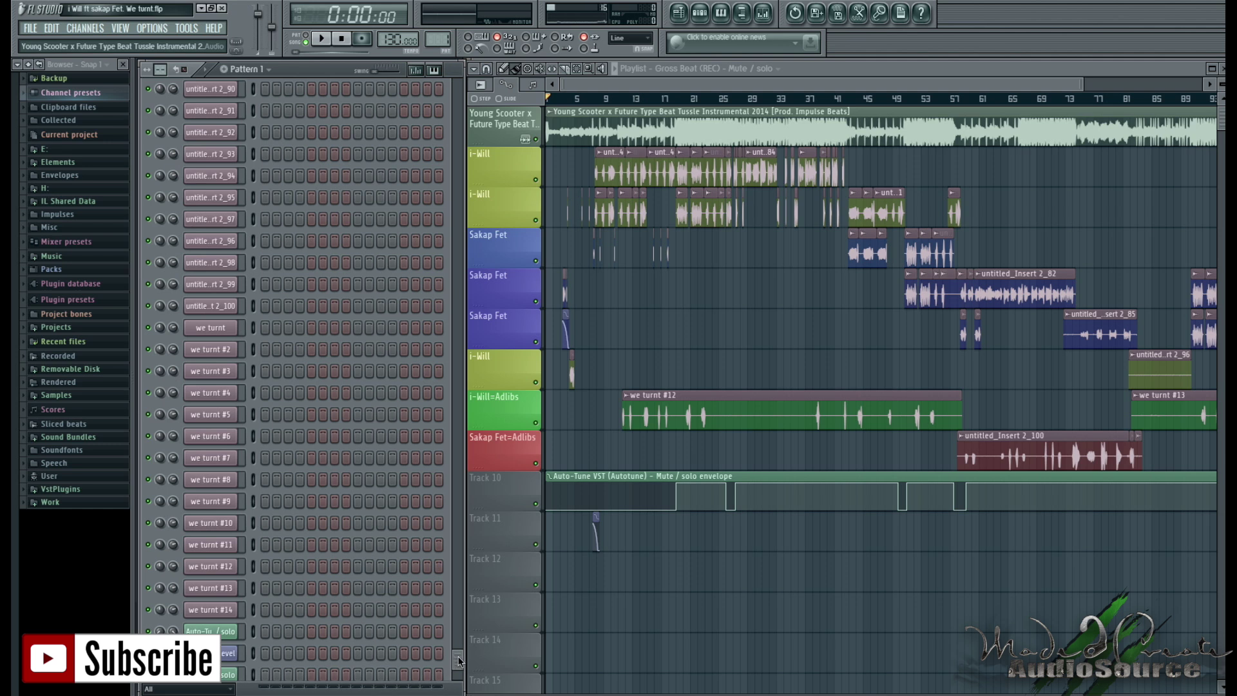
left_click_drag(460, 662, 470, 294)
left_click_drag(469, 239, 465, 82)
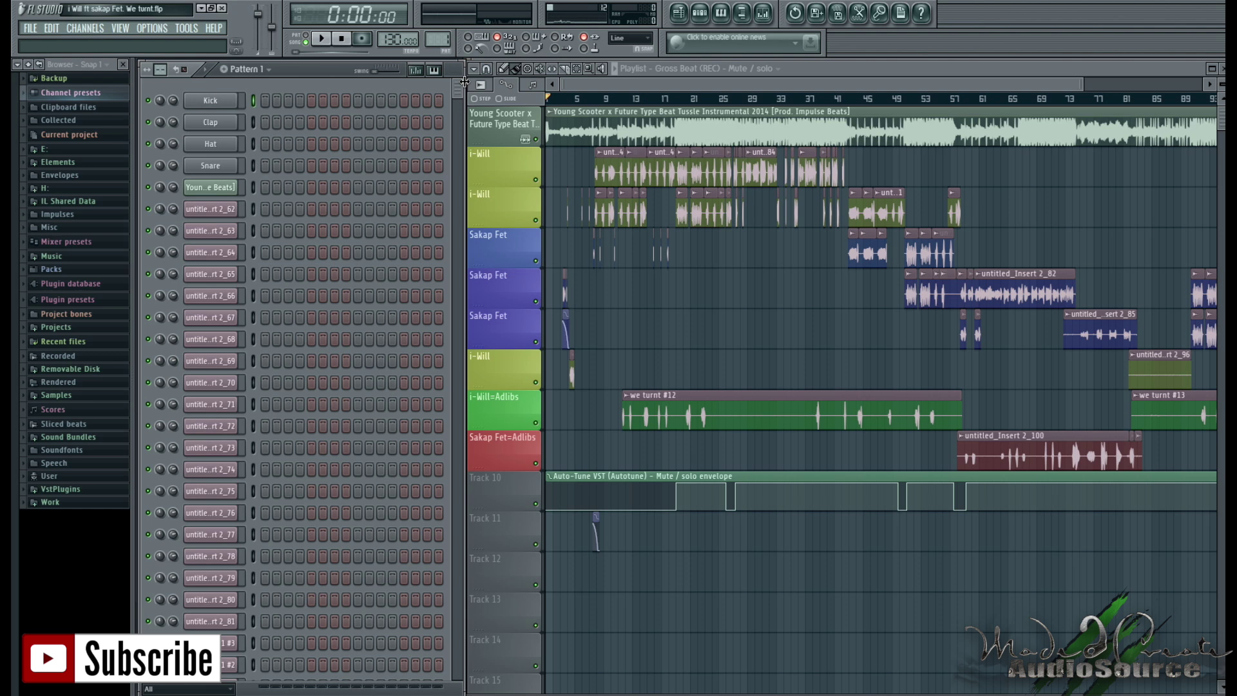
- Run the Tools > Macros 'Purge unused audio clips' macro, then check the remaining channels
left_click(194, 31)
mouse_move(214, 71)
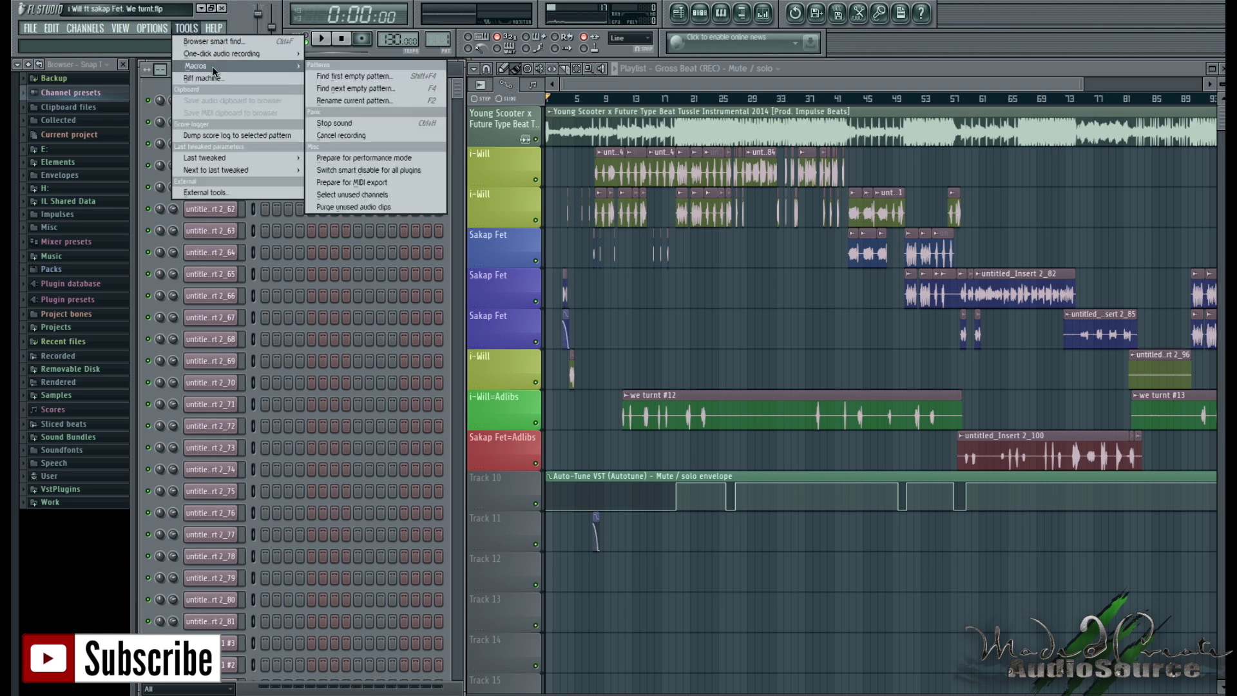
left_click(400, 213)
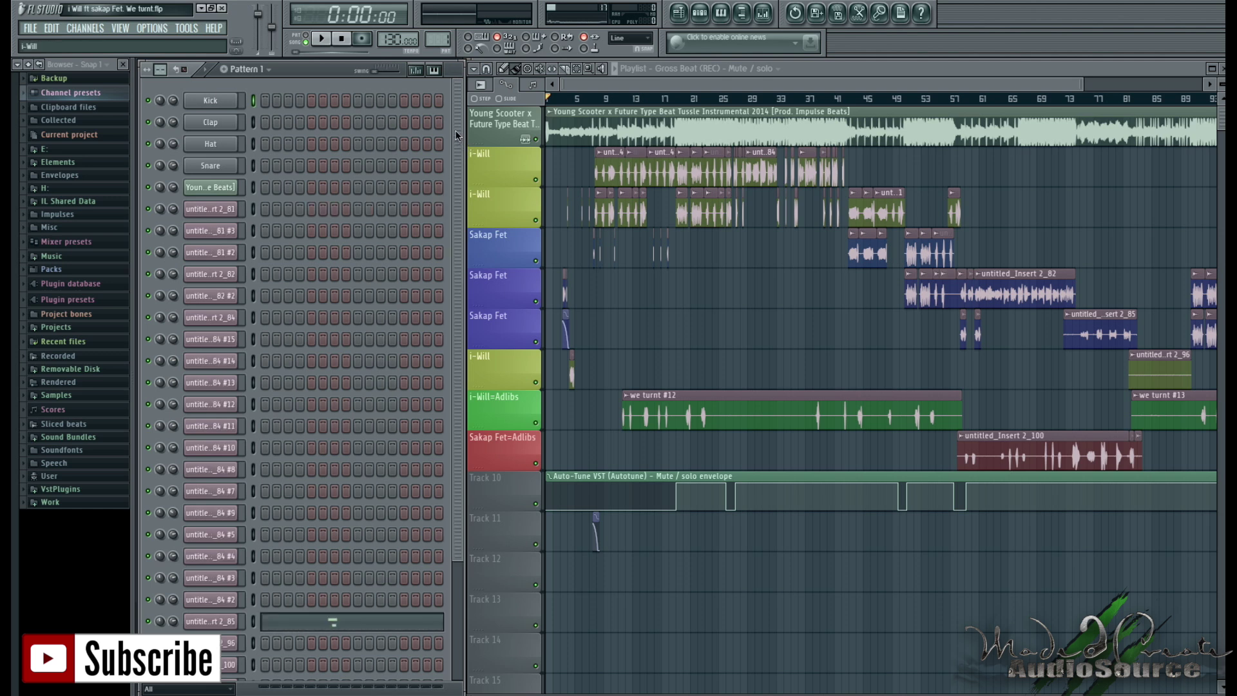
scroll(444, 321, "down", 8)
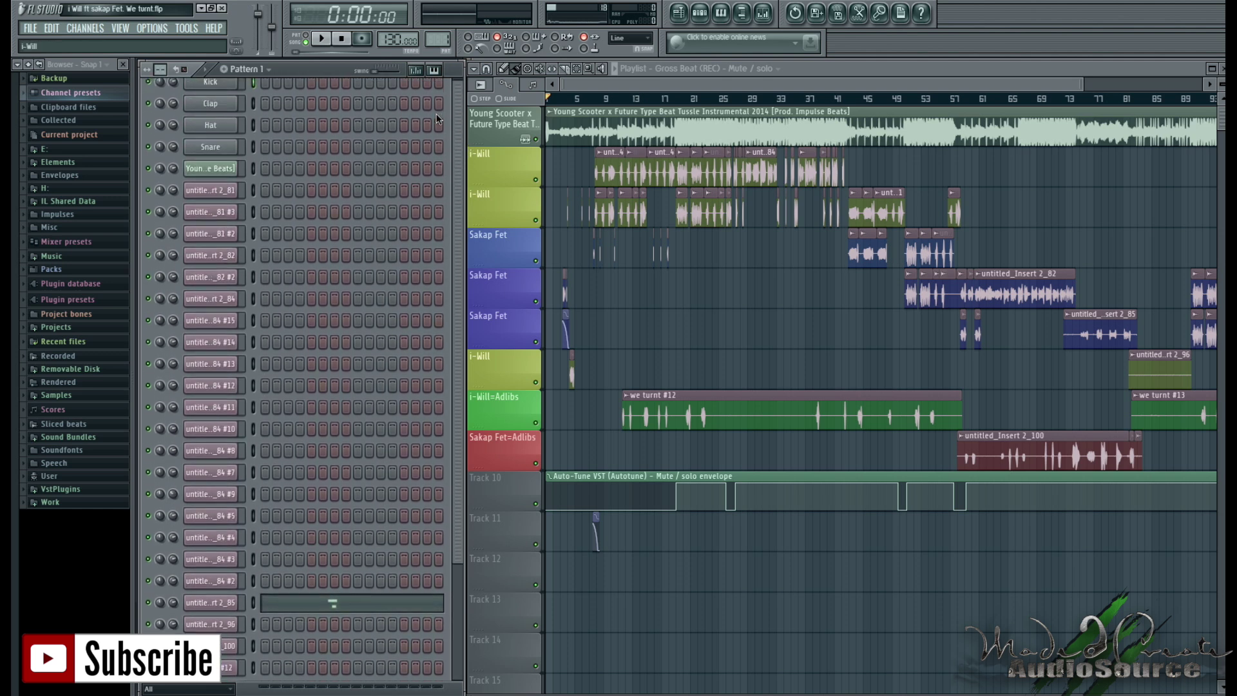
scroll(451, 124, "up", 2)
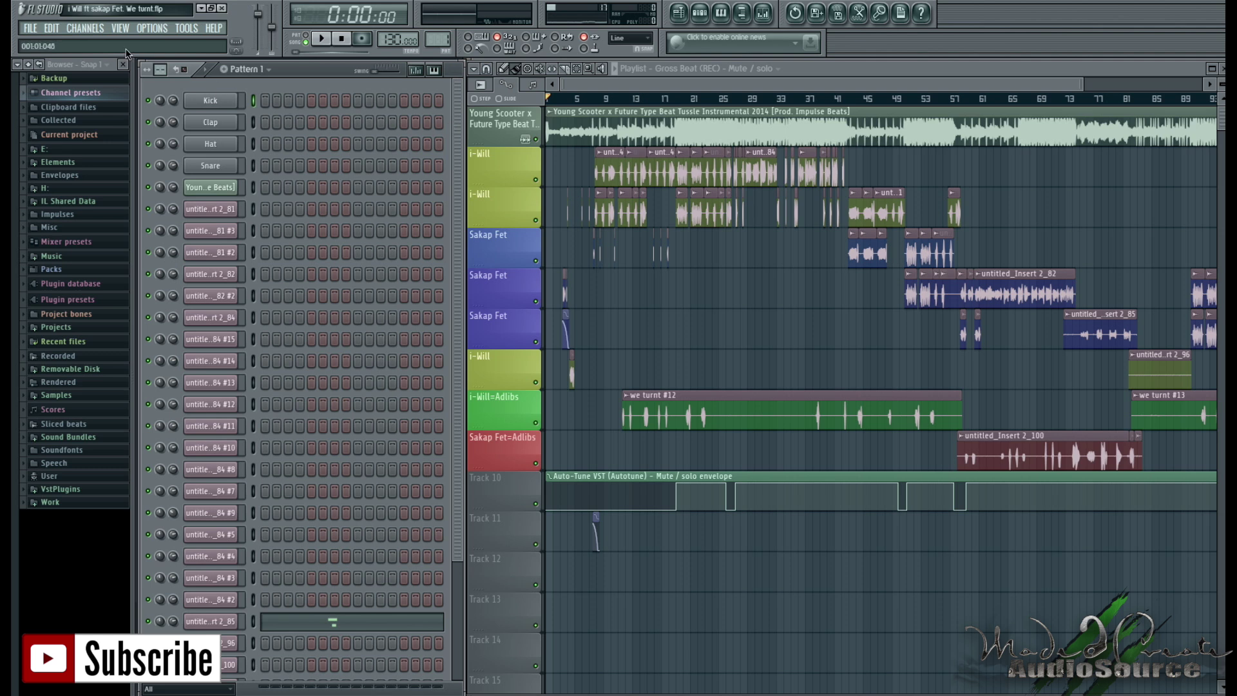
left_click(29, 28)
left_click(46, 86)
left_click(204, 9)
right_click(488, 241)
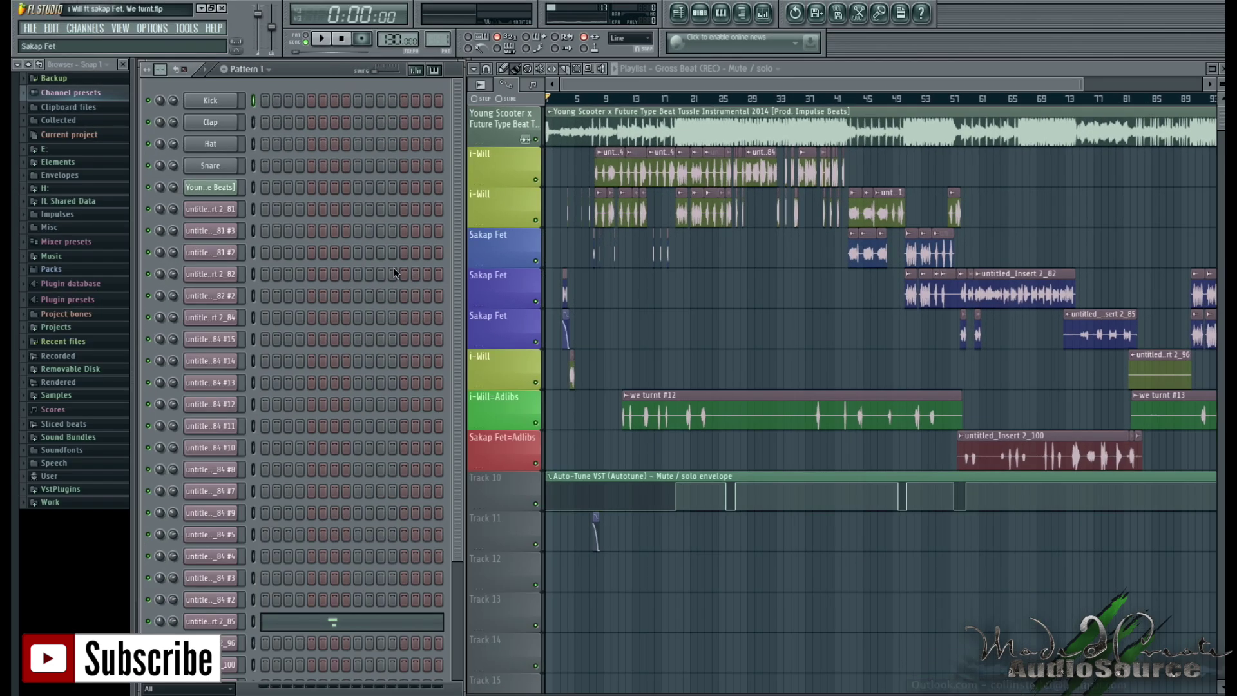
- Export the project data files to the My Mac Desktop > Tutorial folder
left_click(37, 32)
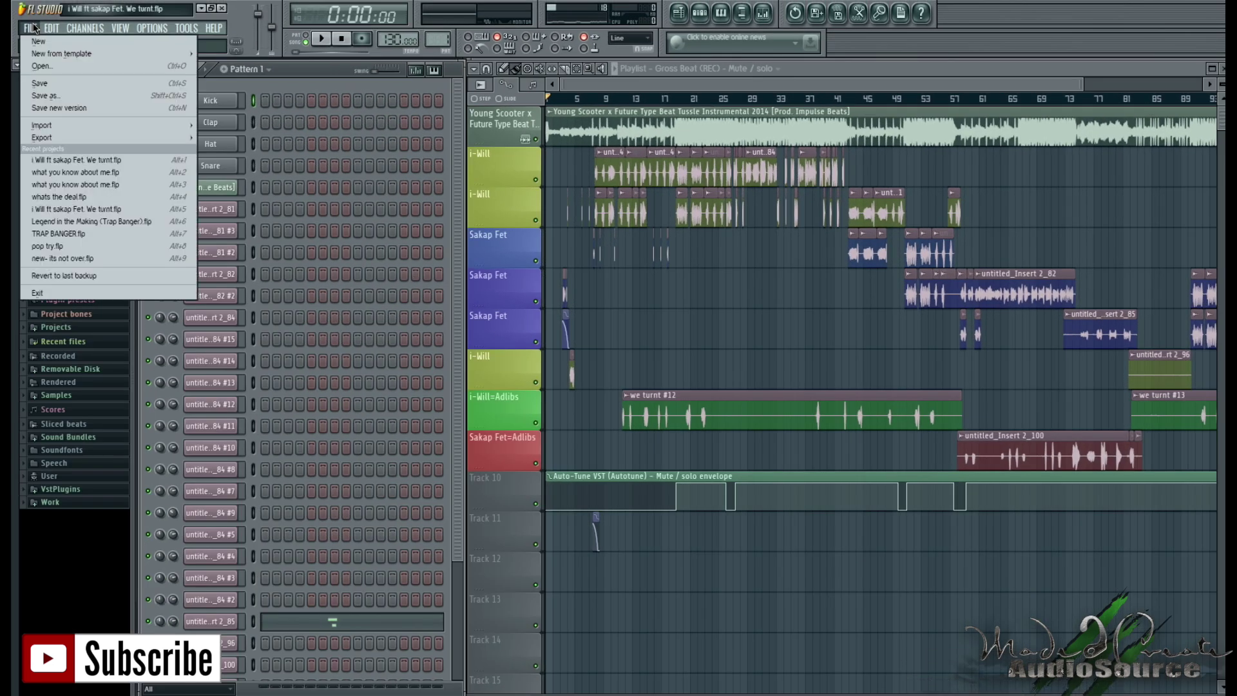
mouse_move(85, 138)
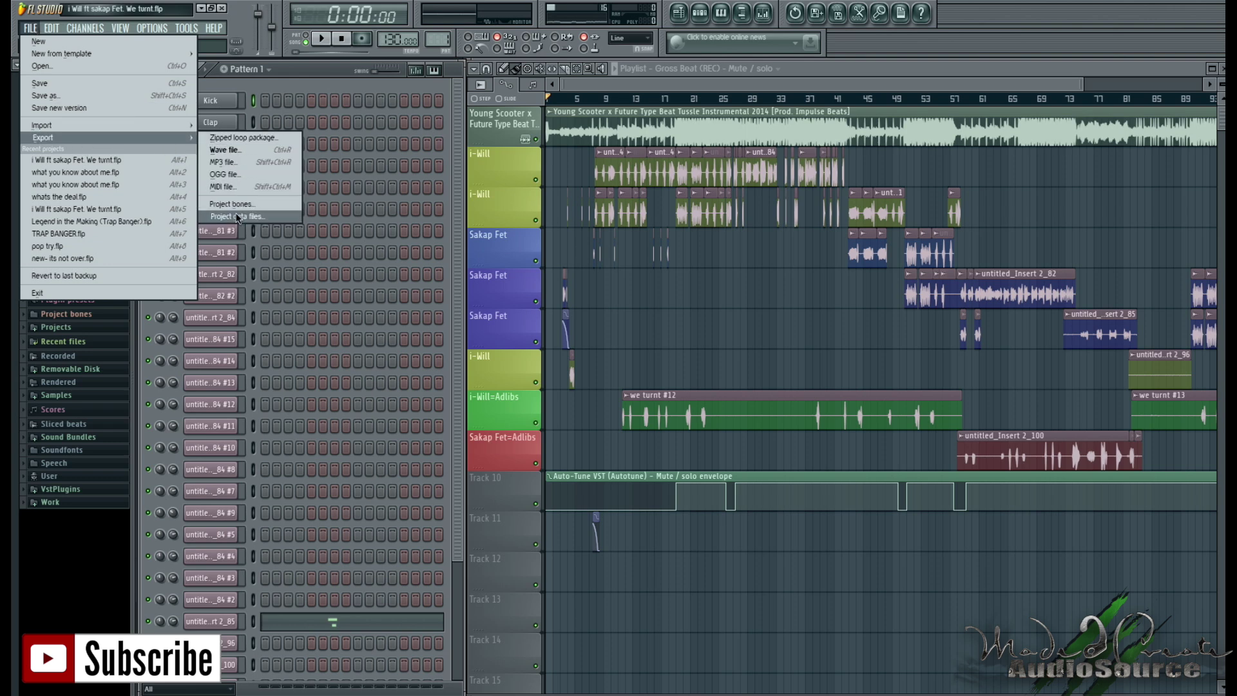
left_click(238, 217)
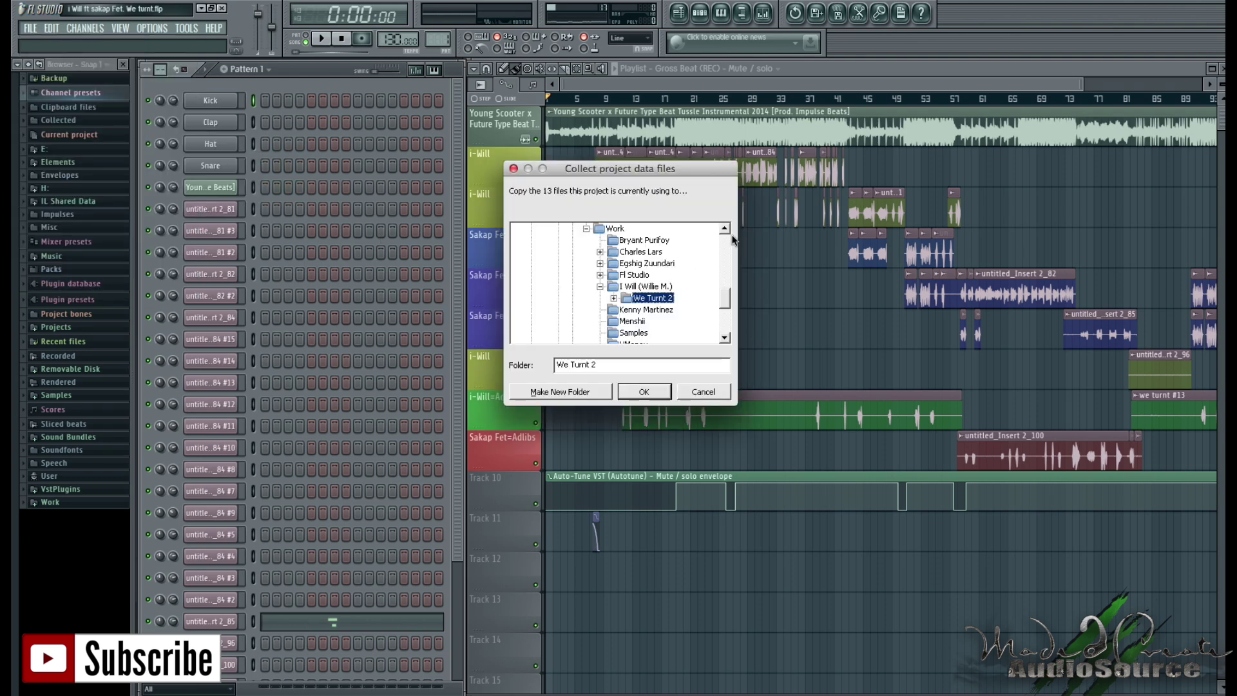
scroll(727, 231, "up", 10)
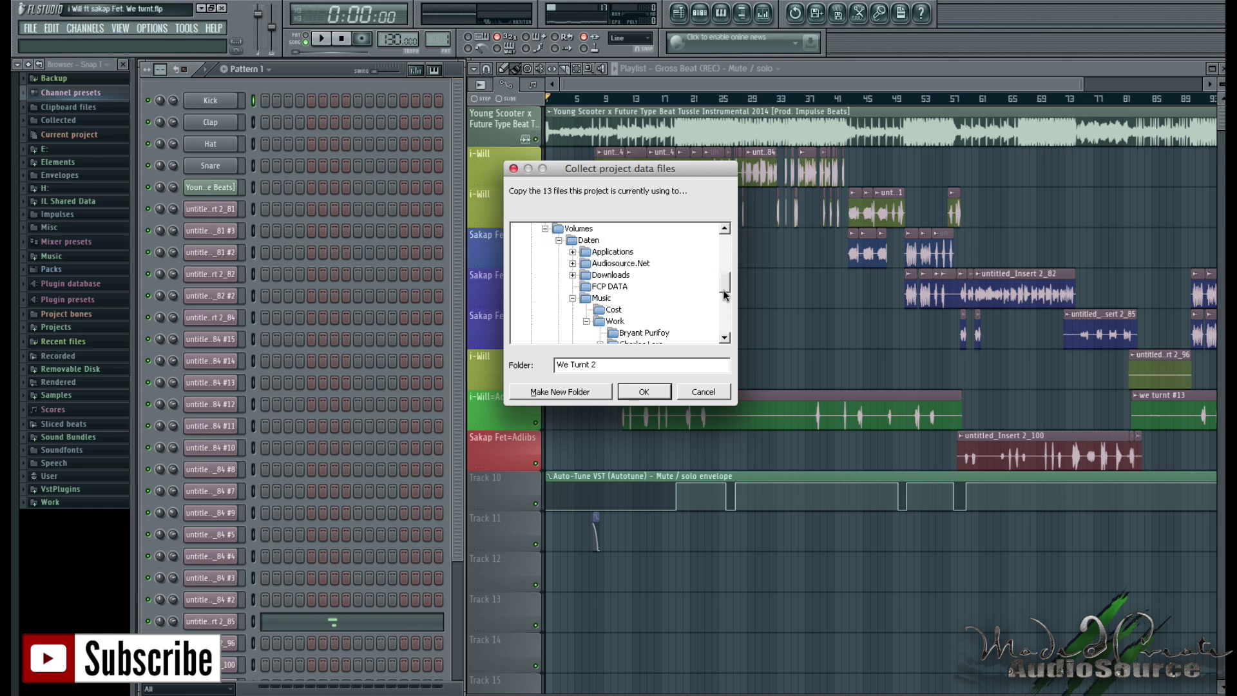
left_click(532, 239)
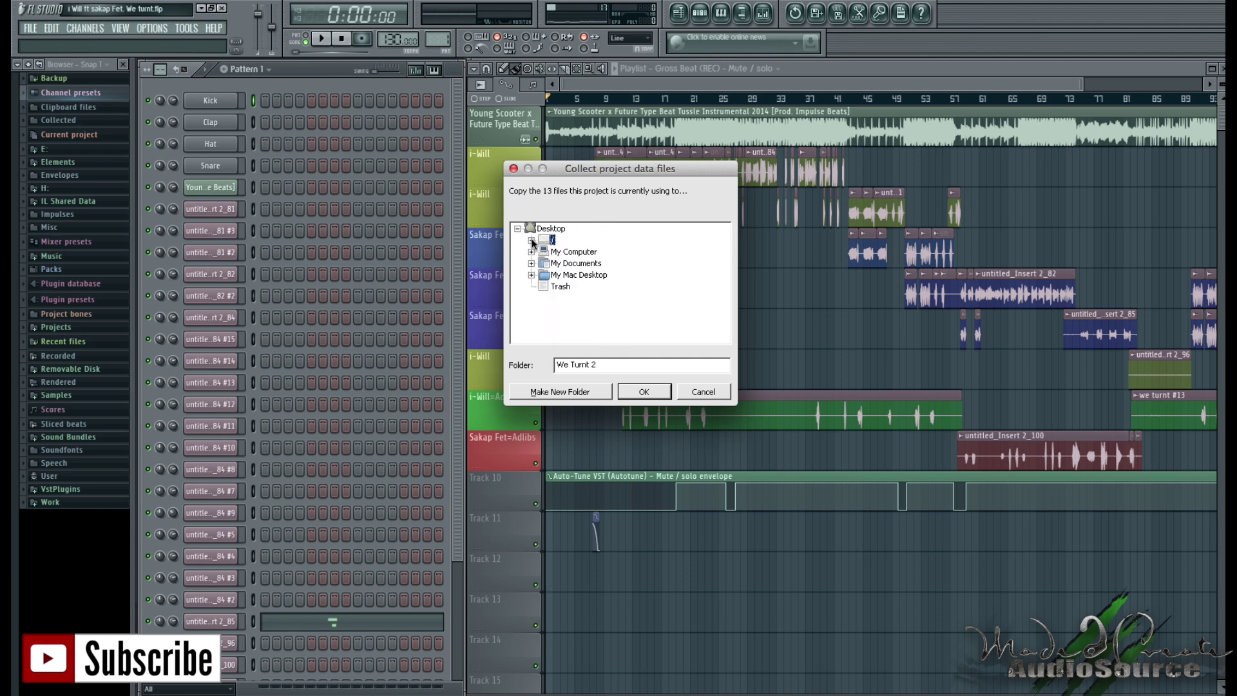
left_click(531, 275)
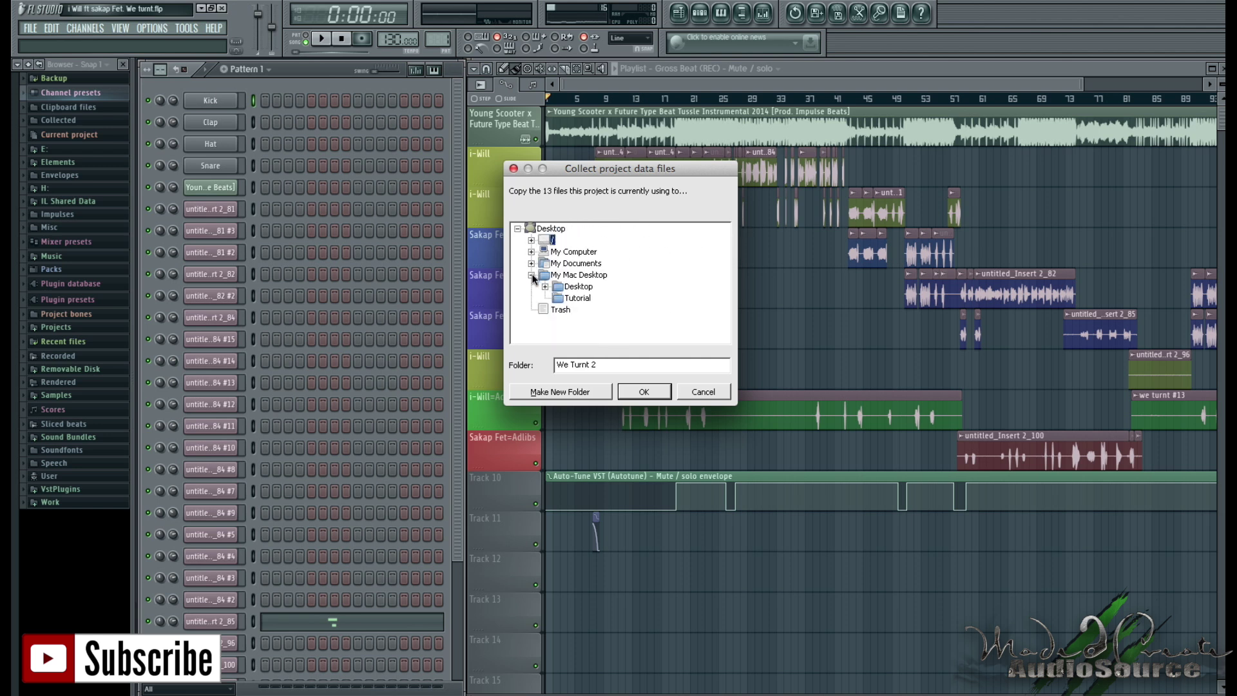
left_click(558, 298)
left_click(645, 392)
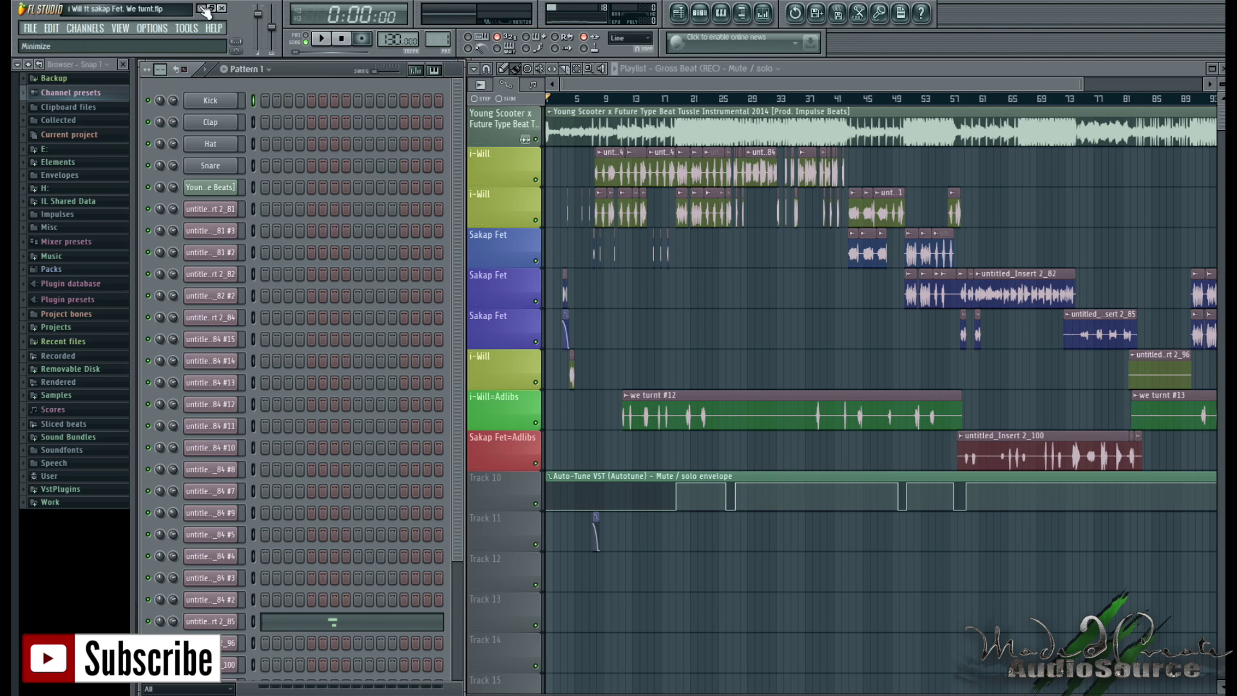
left_click(201, 8)
double_click(488, 242)
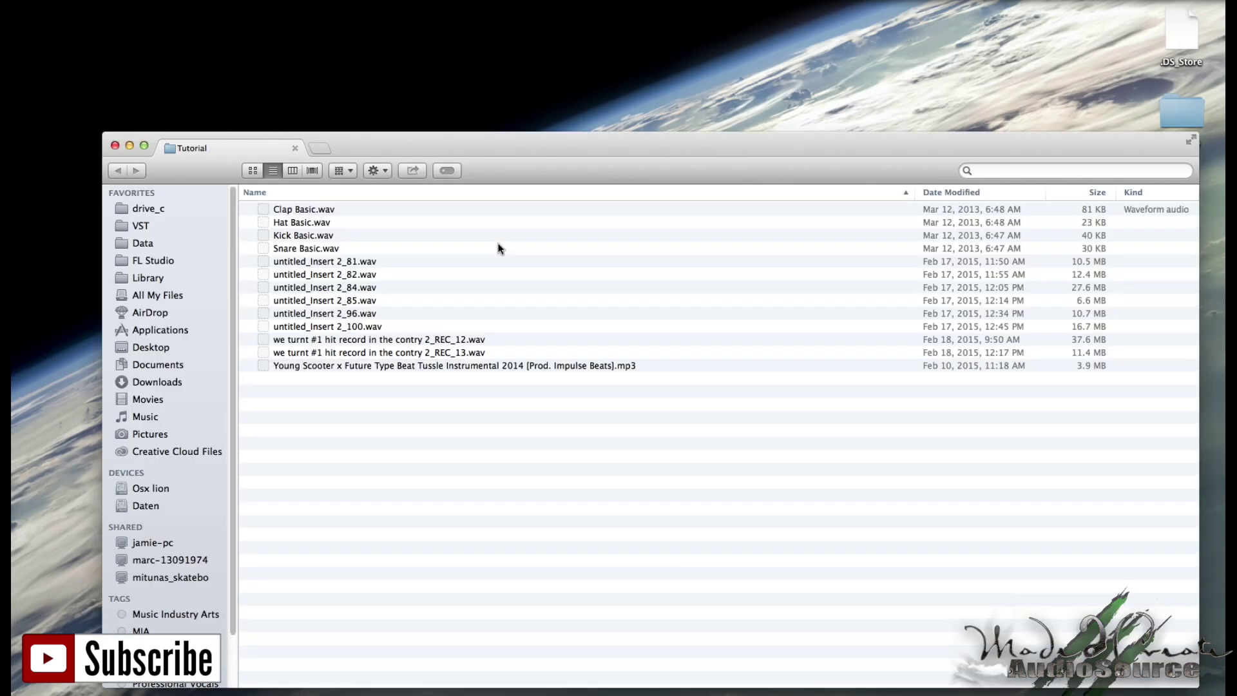
left_click_drag(362, 395, 311, 213)
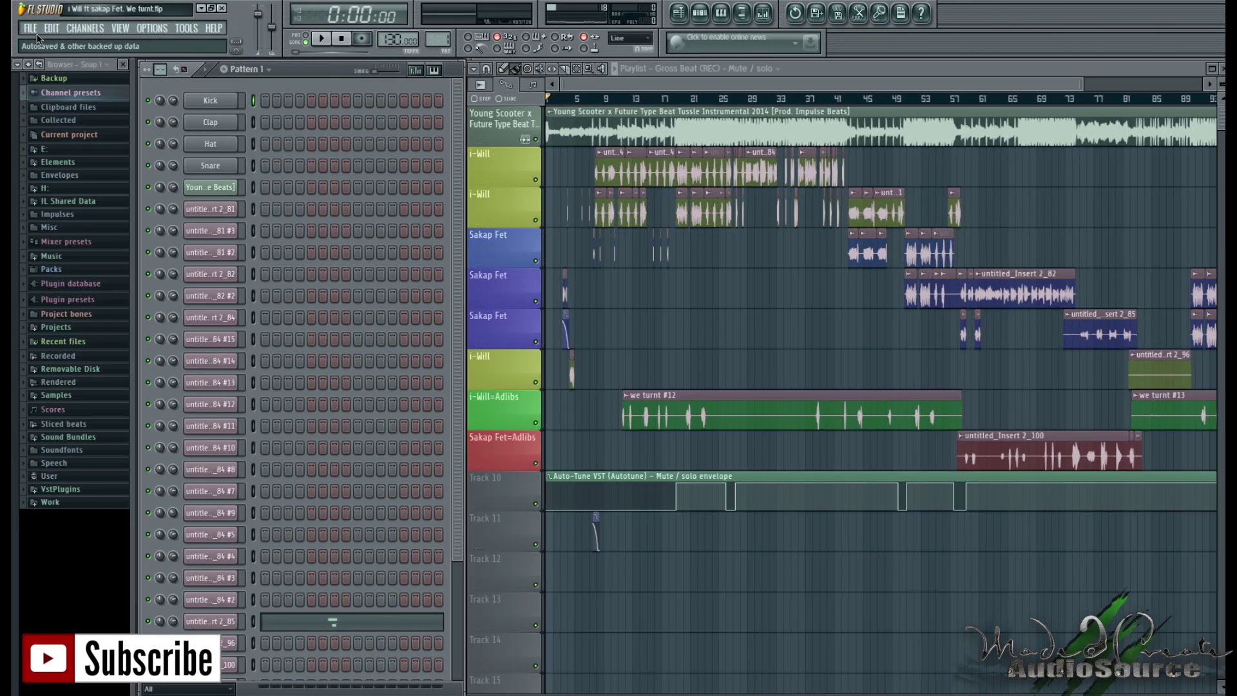
- Save the project as 'I Will ft sakap Fet. We turnt.flp' in My Mac Desktop > Tutorial
left_click(31, 28)
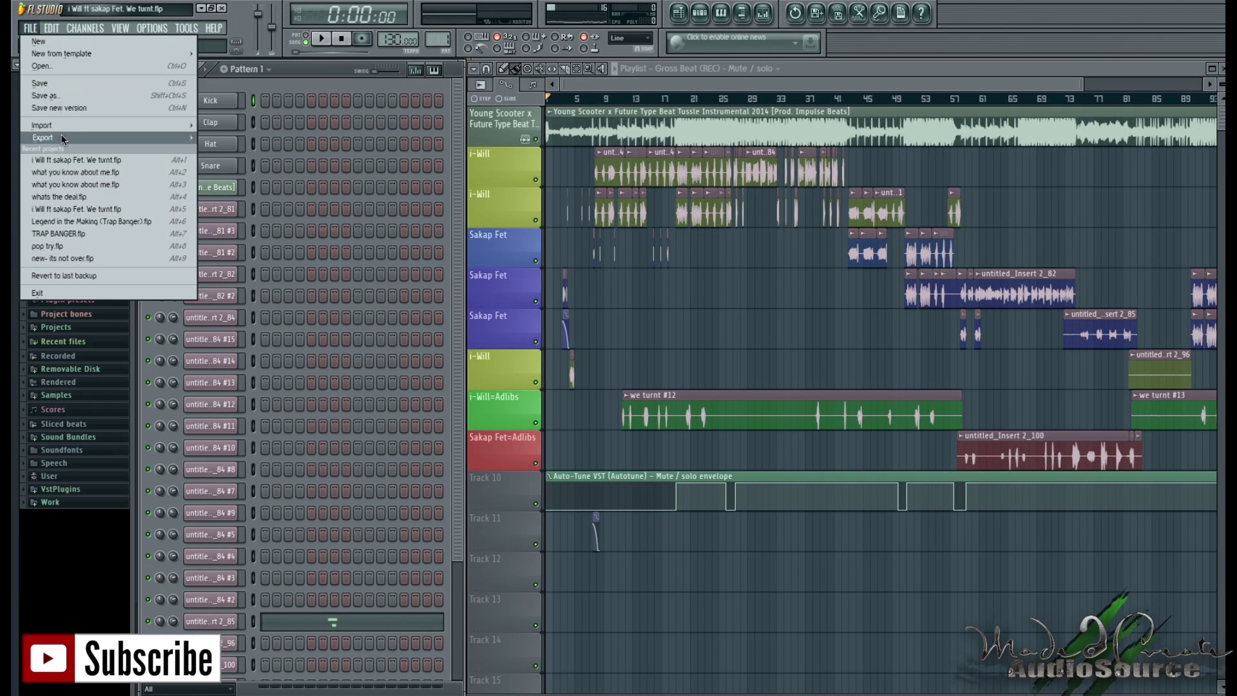
mouse_move(60, 138)
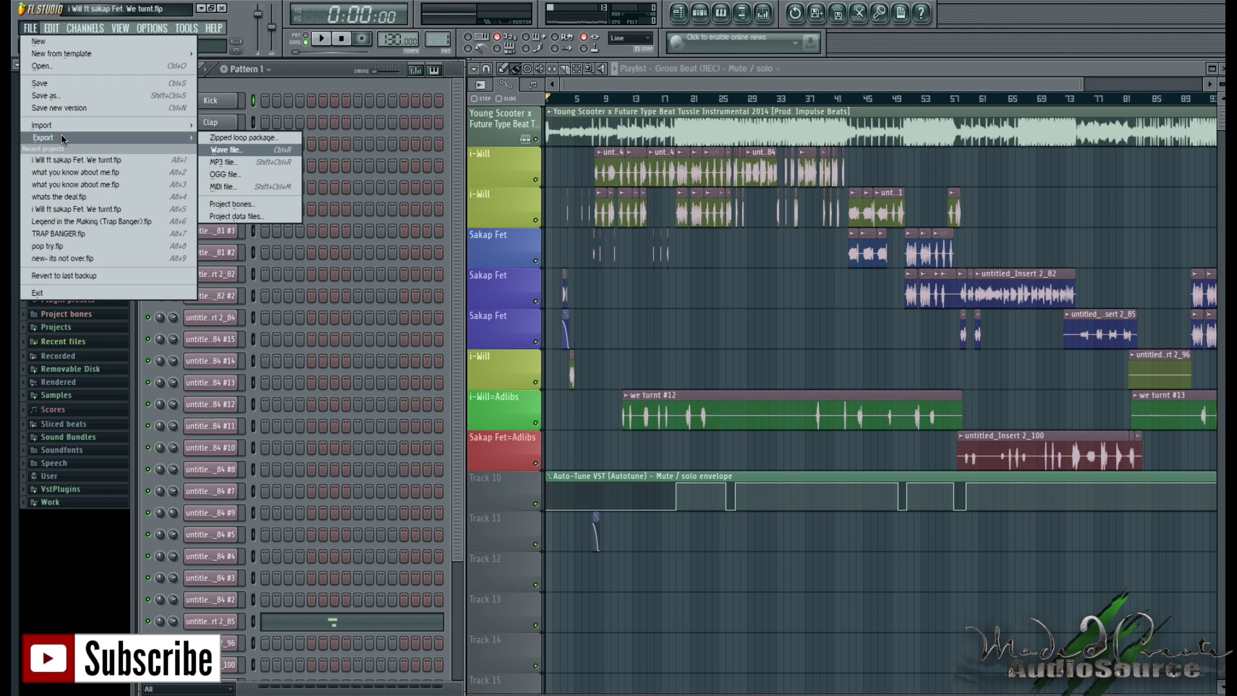
left_click(65, 98)
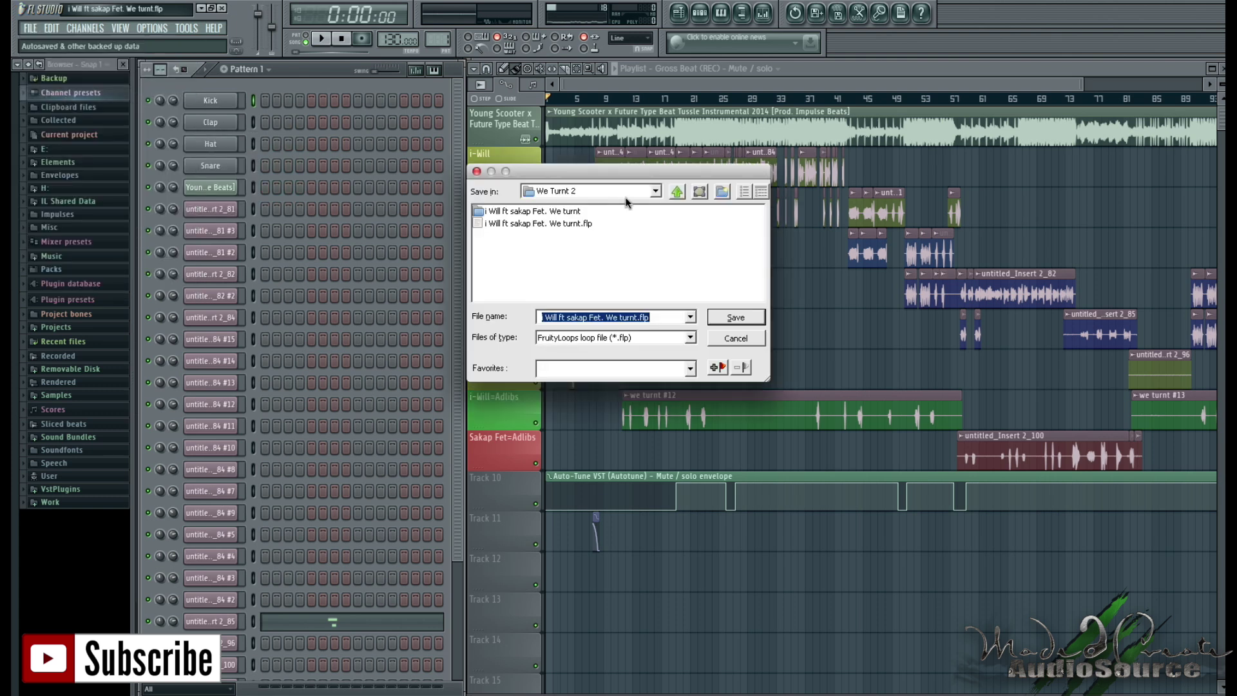
left_click(656, 190)
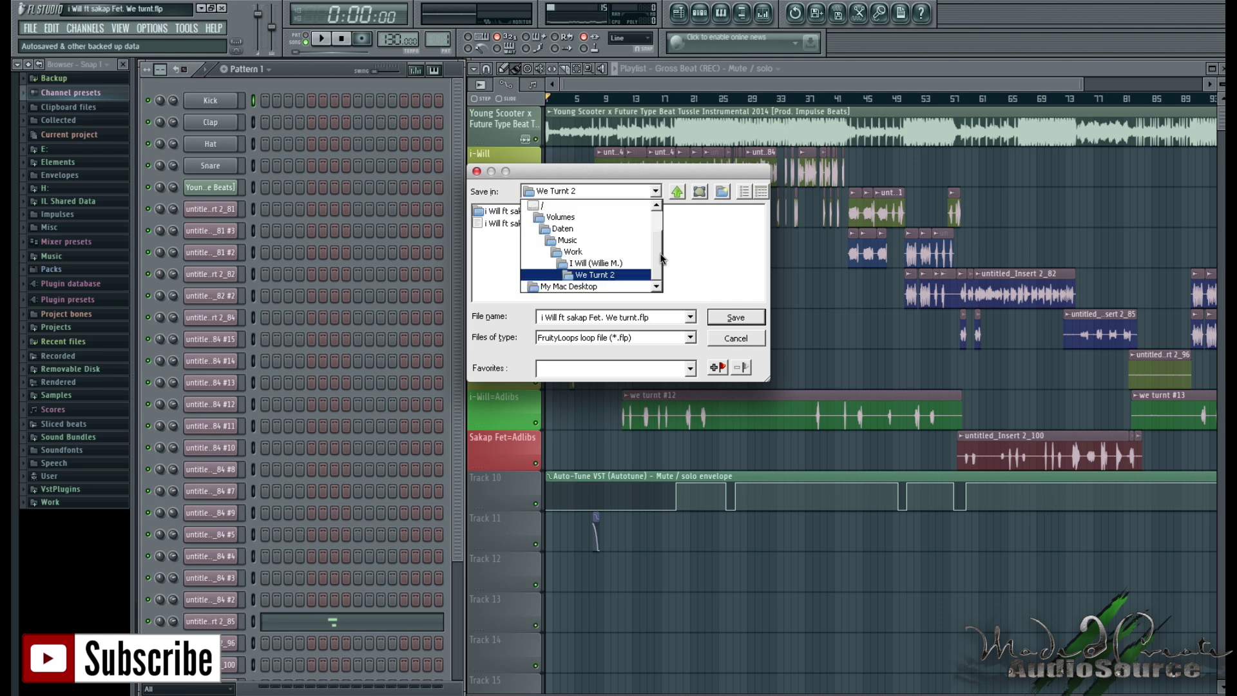
left_click(567, 286)
double_click(505, 225)
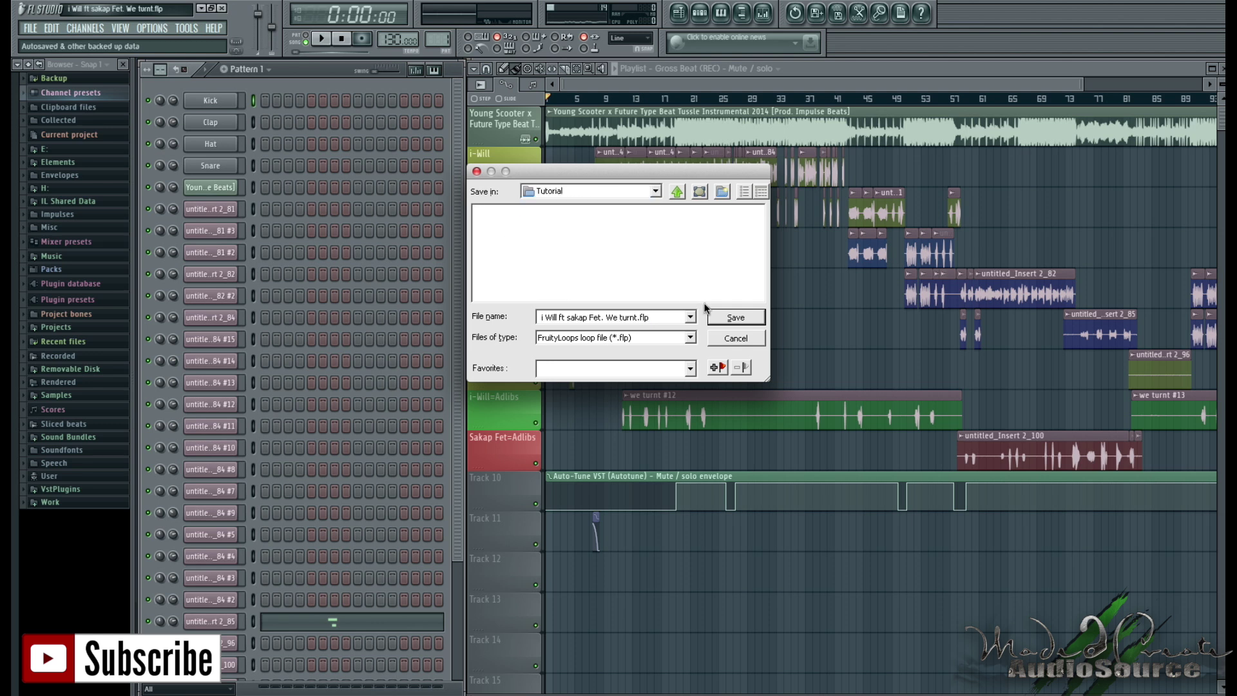
left_click(736, 317)
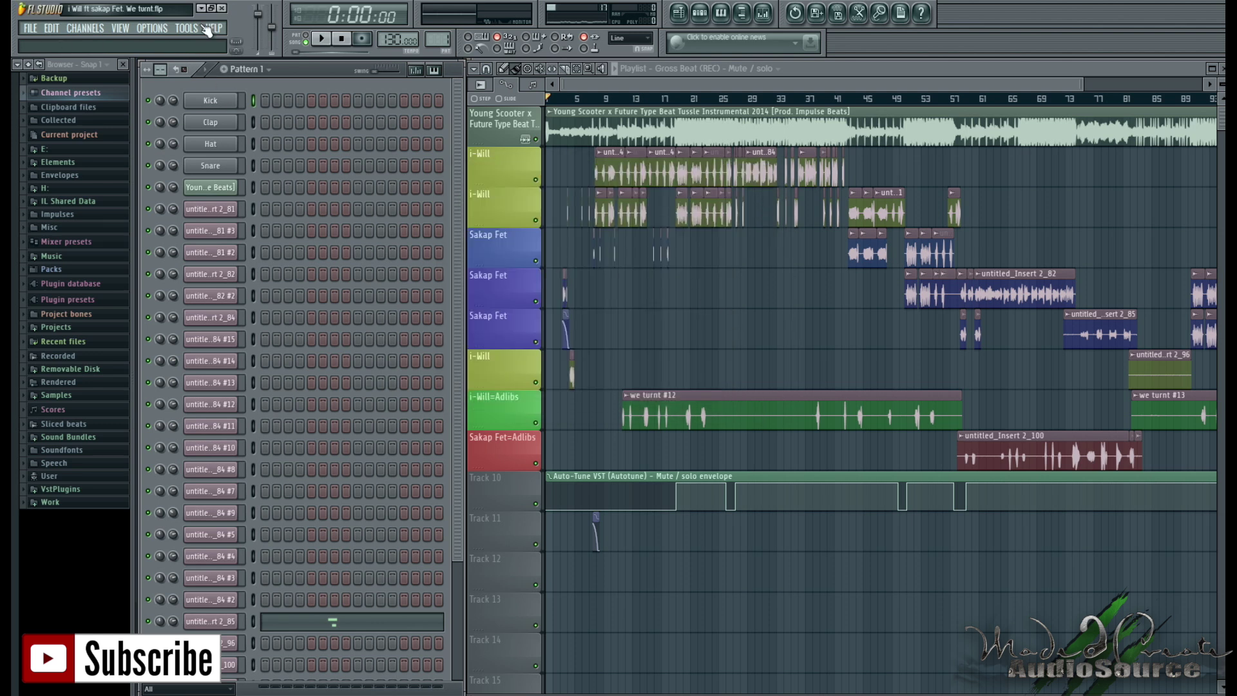
- Minimize FL Studio and check the Young Scooter mp3 and new project file in Finder's Tutorial folder
left_click(201, 8)
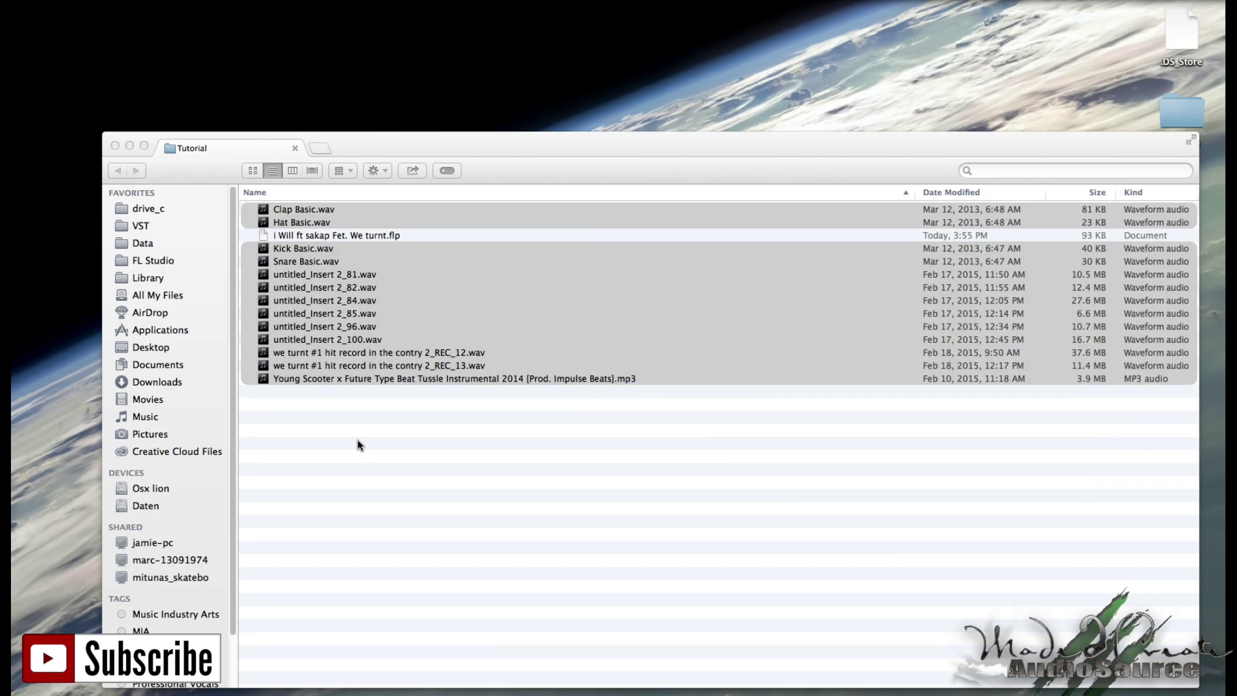
left_click(359, 445)
left_click(358, 382)
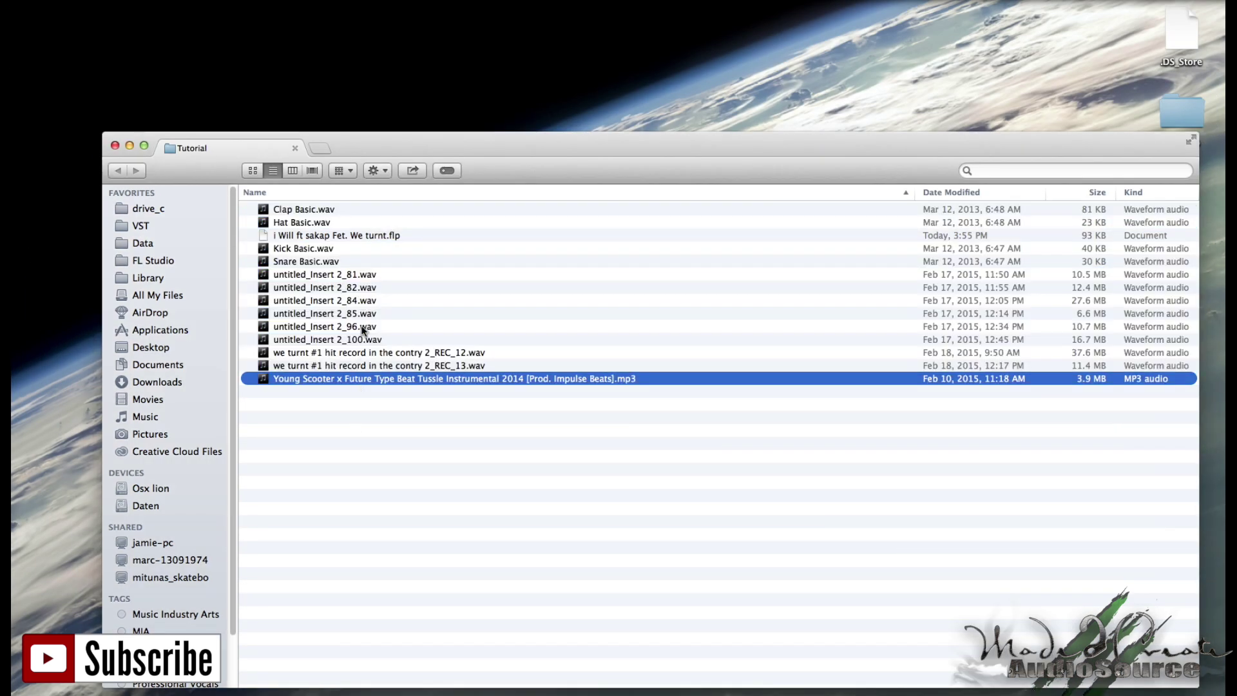
left_click(338, 237)
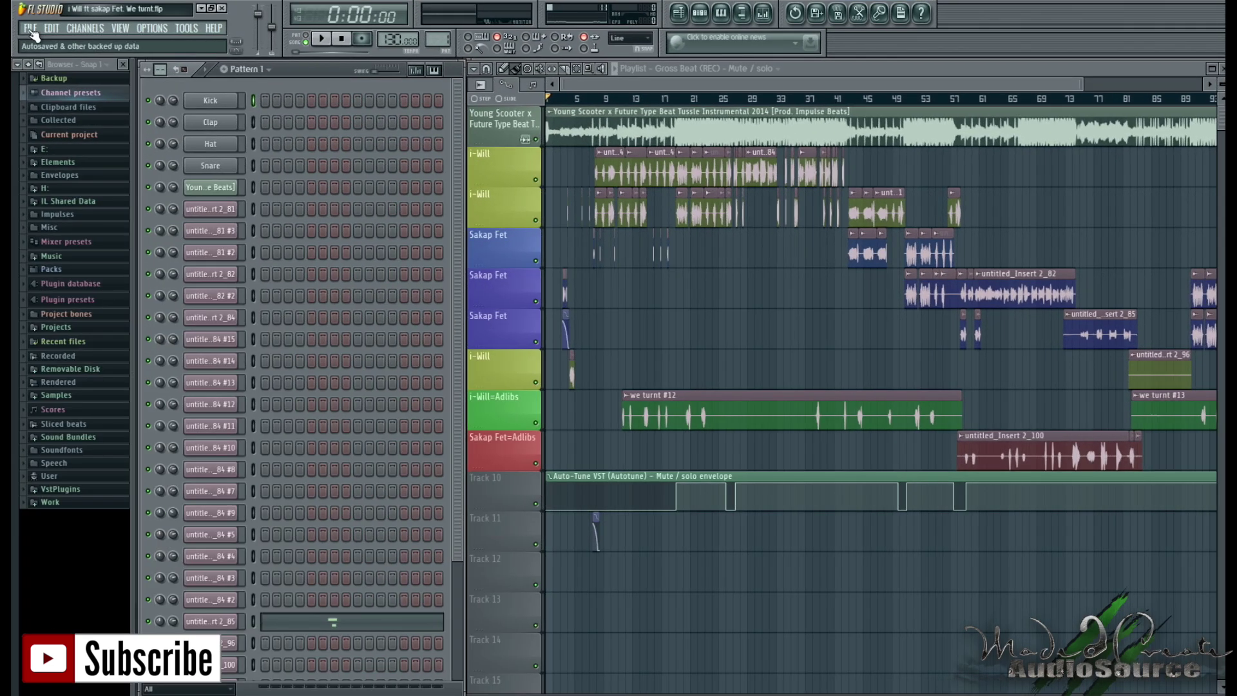
- Export the project bones to My Mac Desktop > Tutorial
left_click(31, 29)
mouse_move(63, 141)
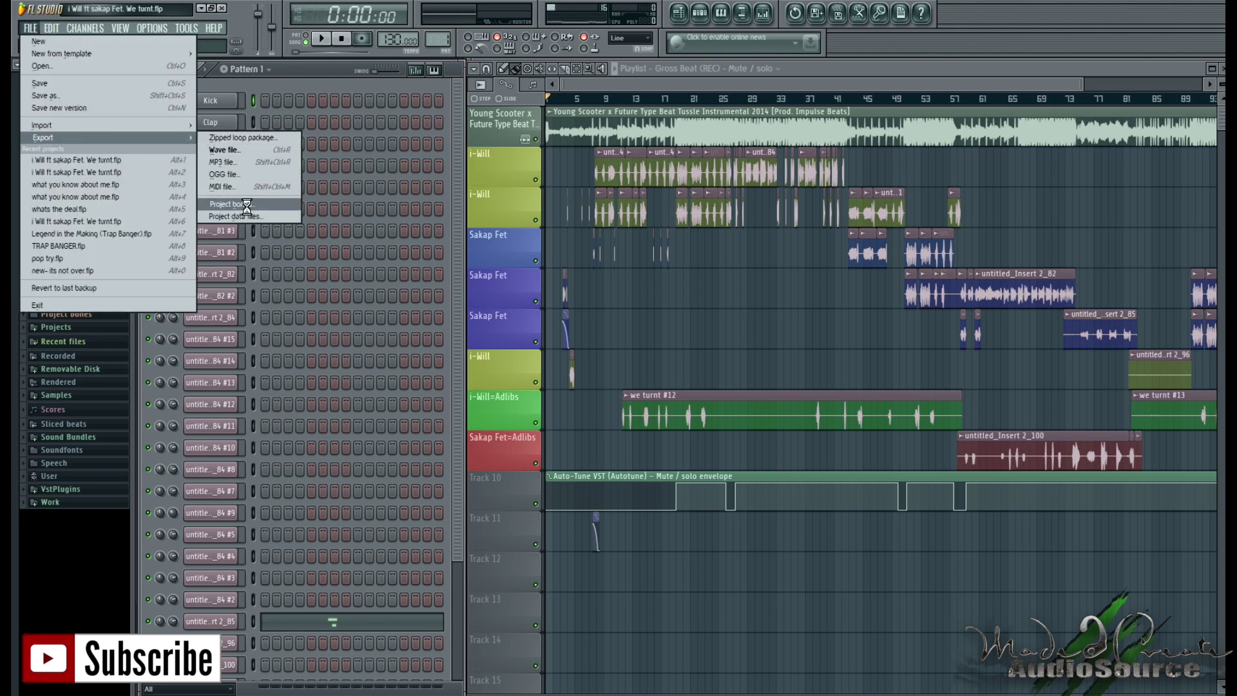
left_click(247, 209)
left_click(531, 275)
left_click(577, 297)
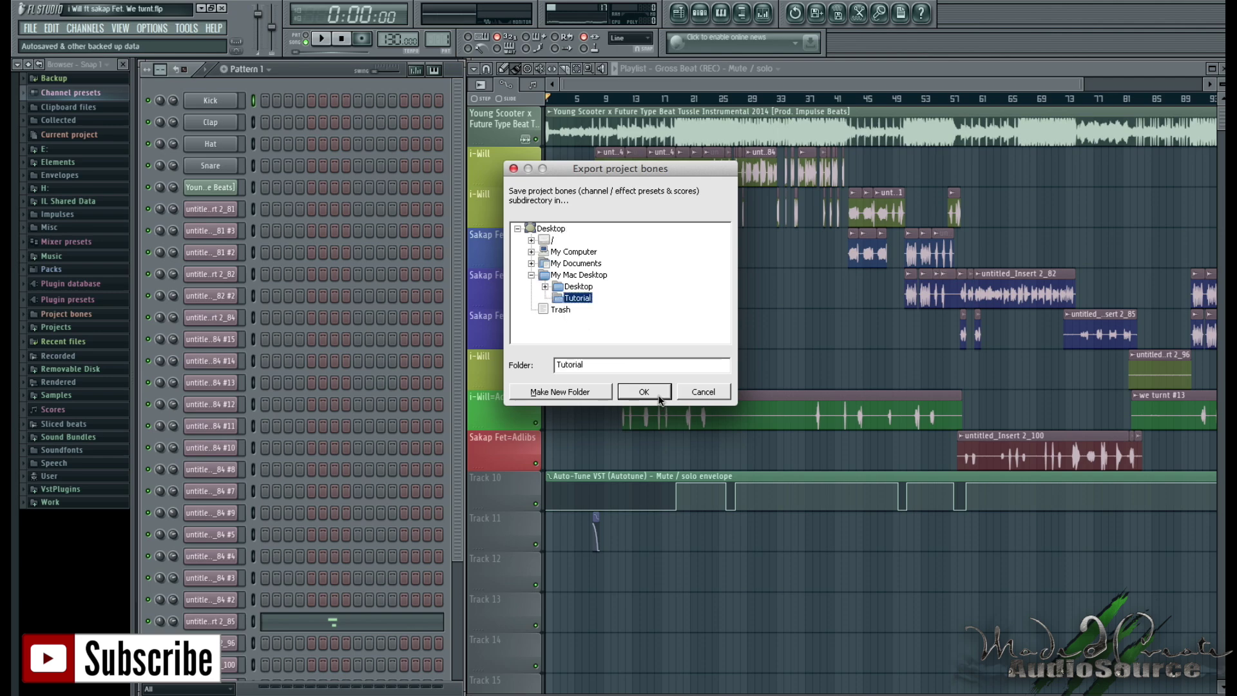
left_click(645, 392)
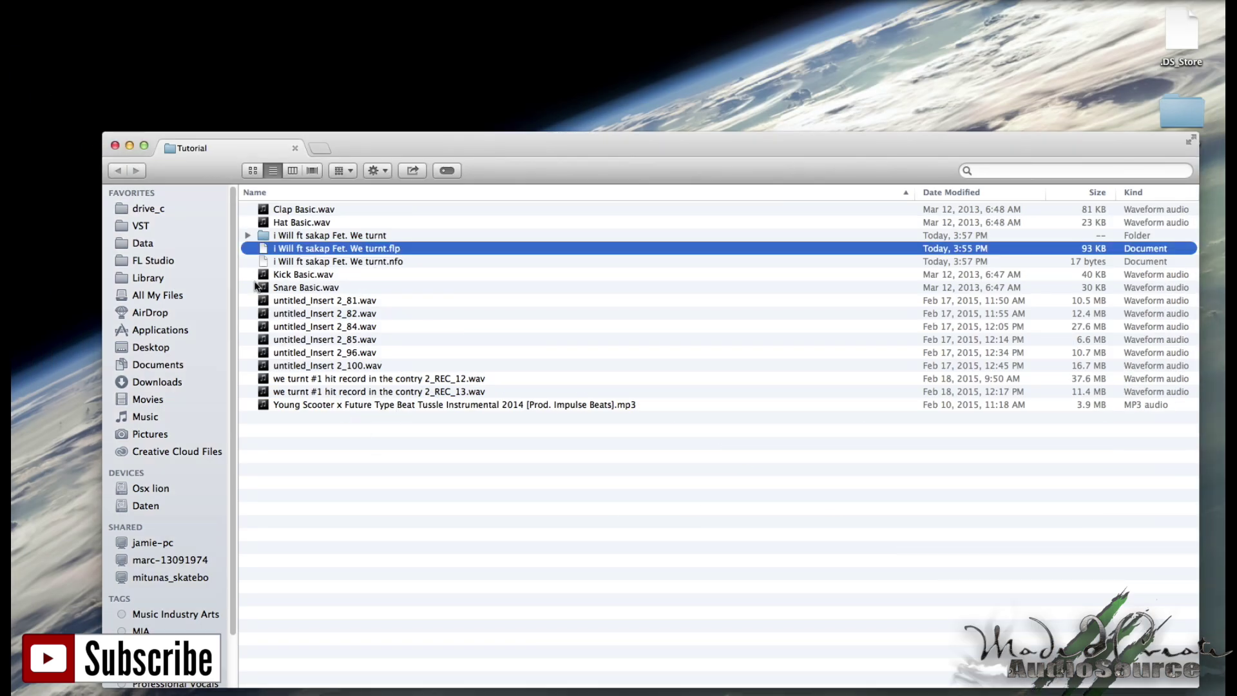
left_click(248, 236)
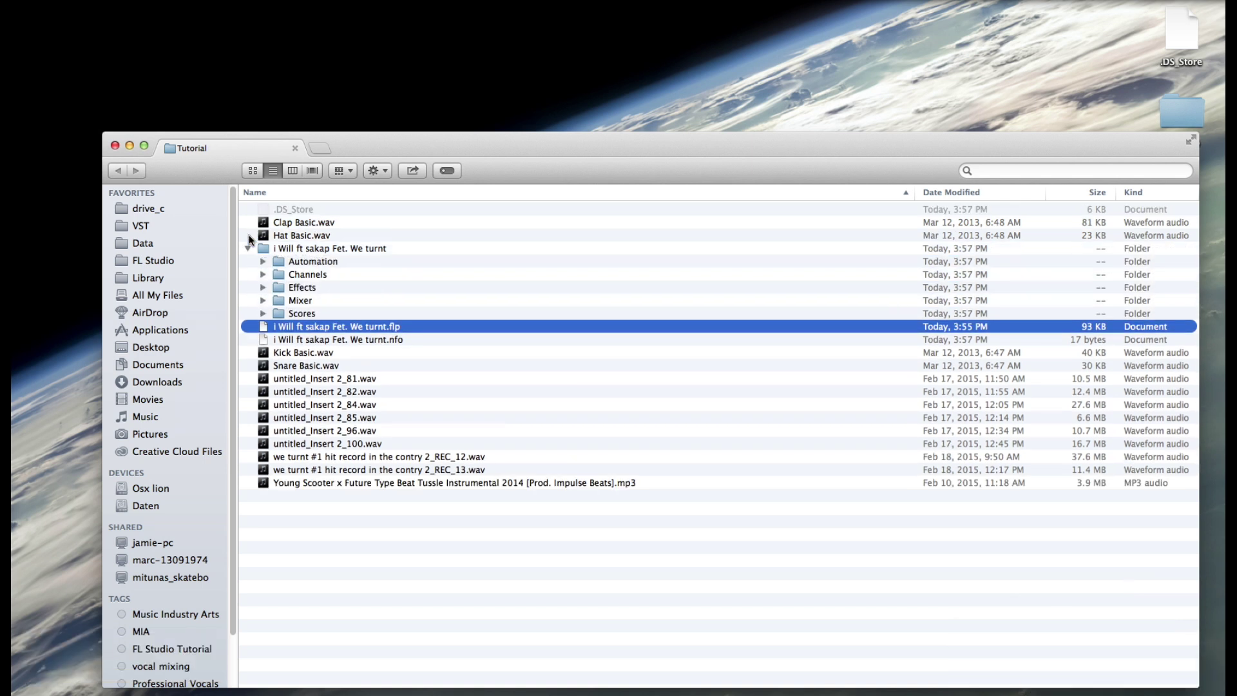
left_click(255, 248)
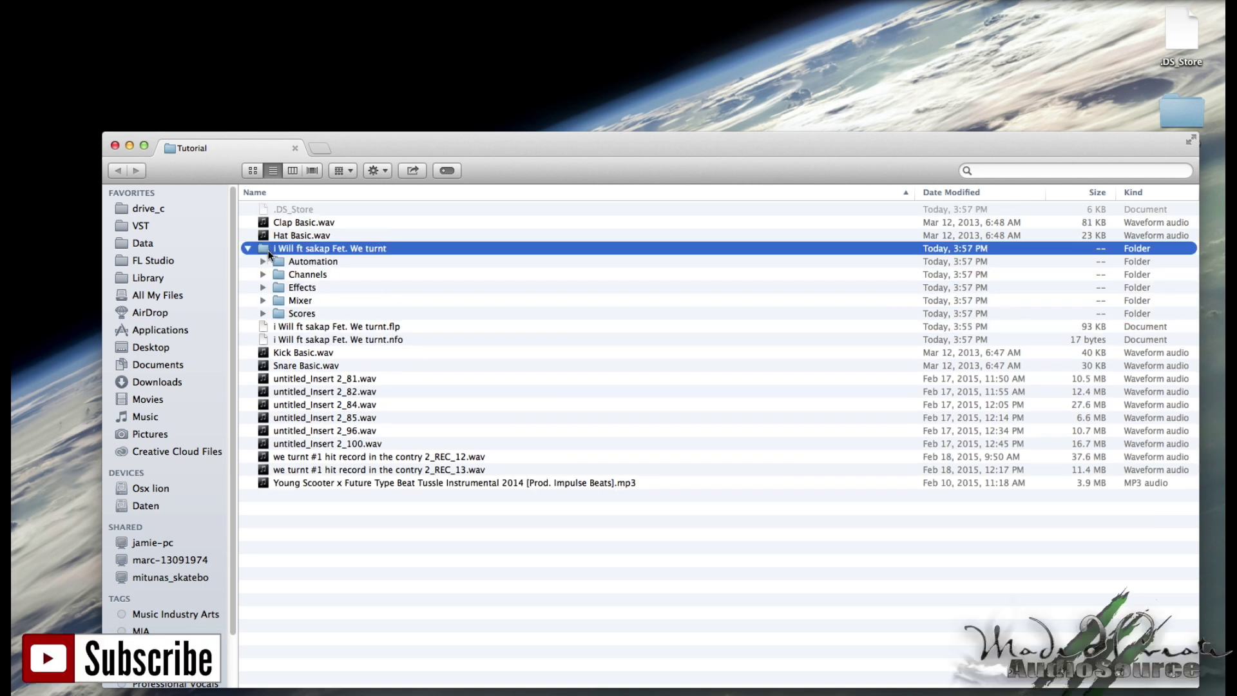
left_click(263, 301)
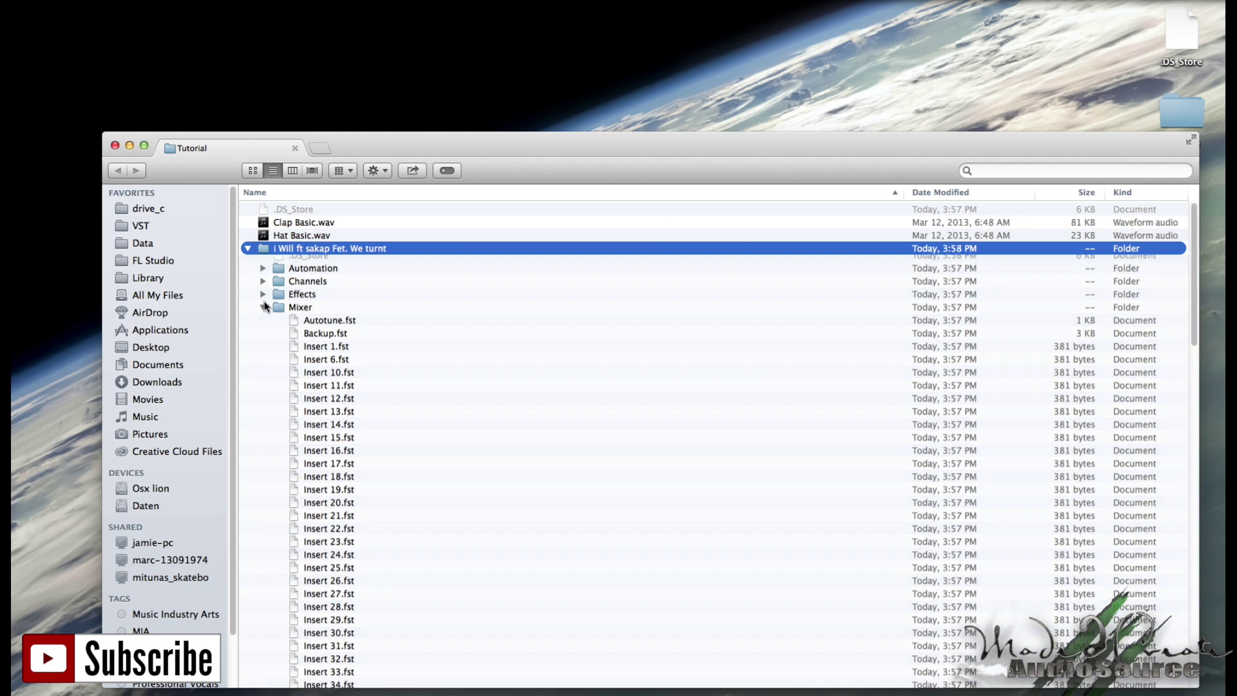
left_click(264, 314)
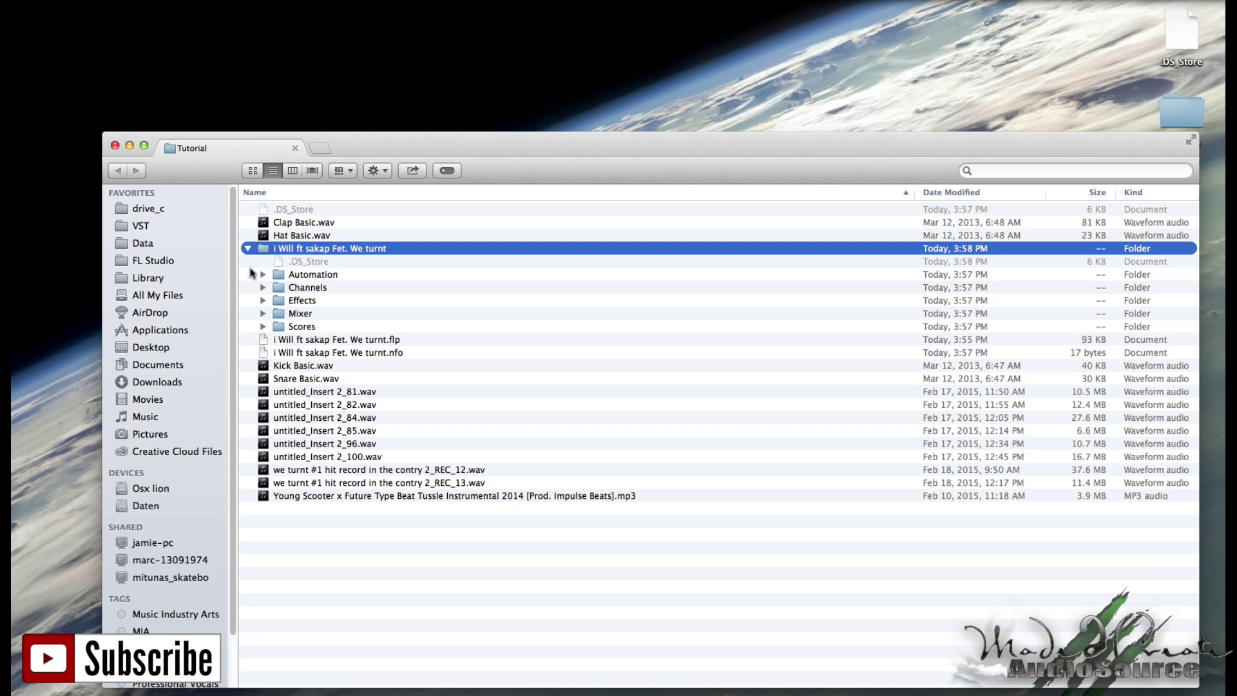
left_click(248, 249)
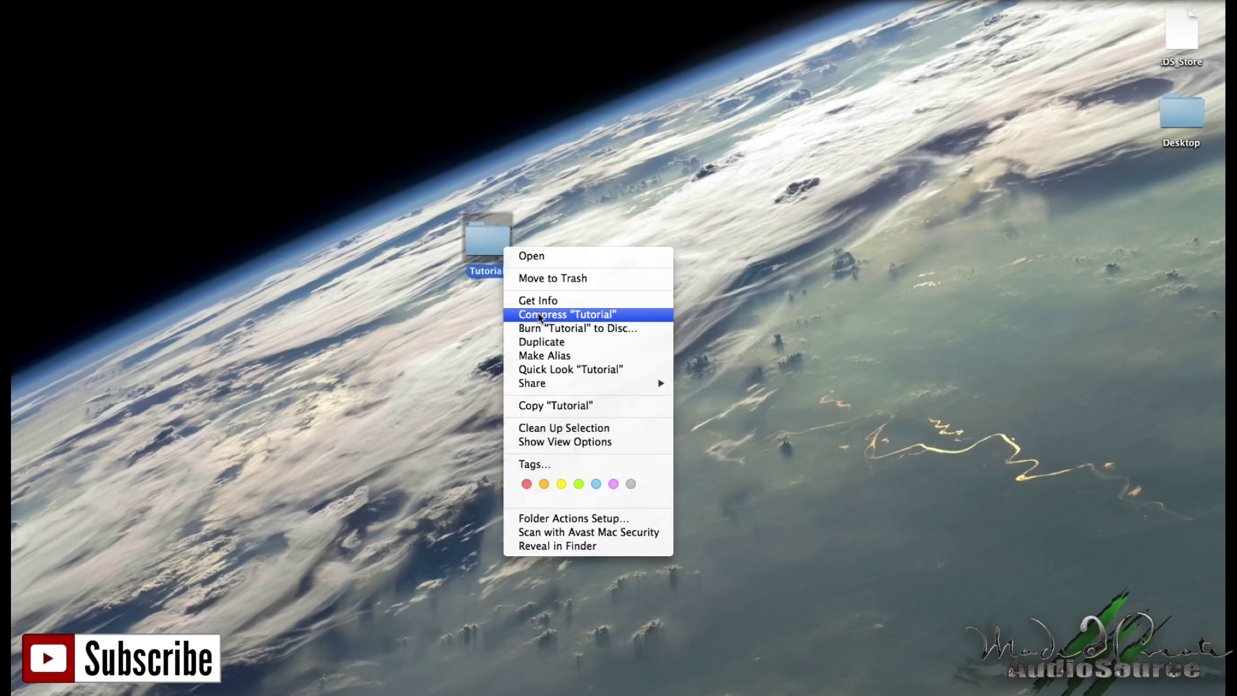
- Choose Compress "Tutorial" on the desktop's Tutorial folder to create Tutorial.zip
left_click(539, 315)
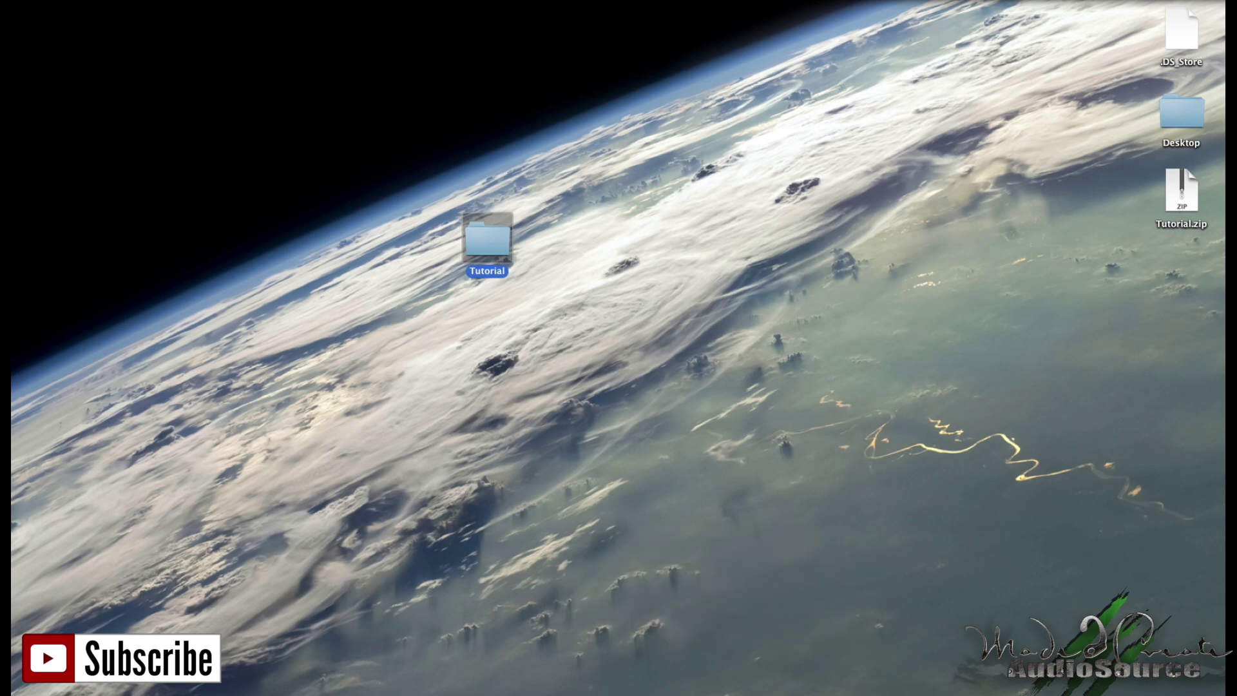
- Restore FL Studio and start Save as with file type Zipped loop file (*.zip)
left_click(1025, 683)
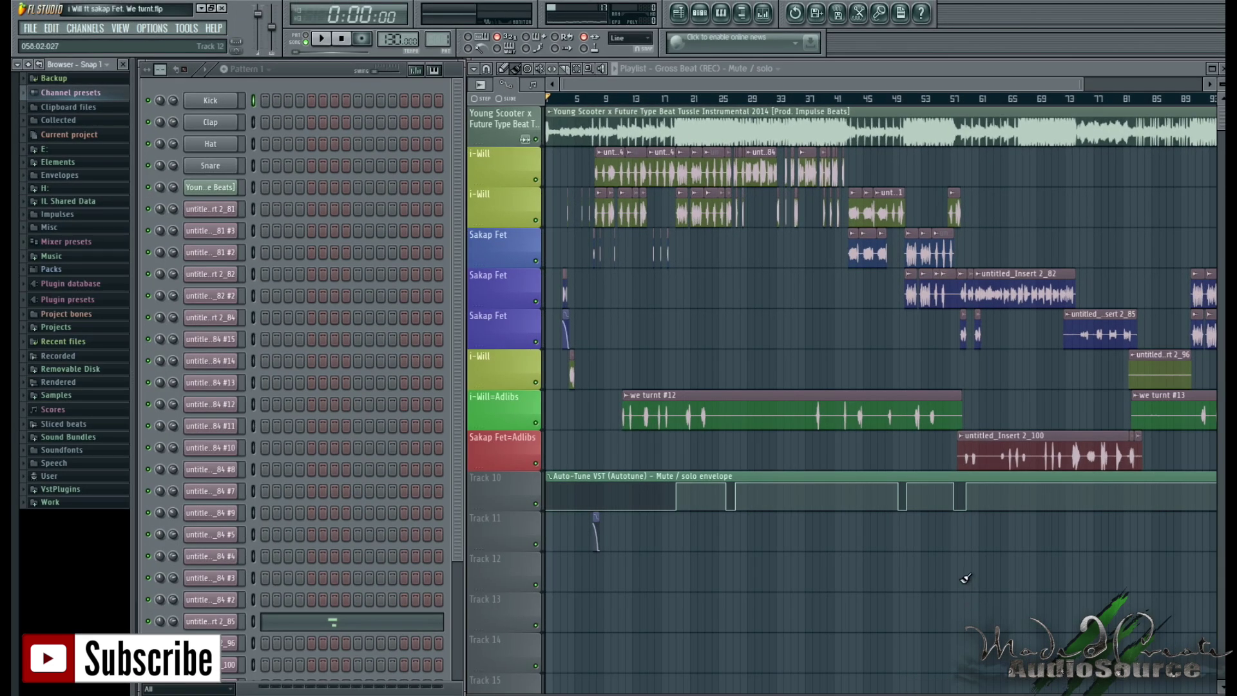
left_click(31, 29)
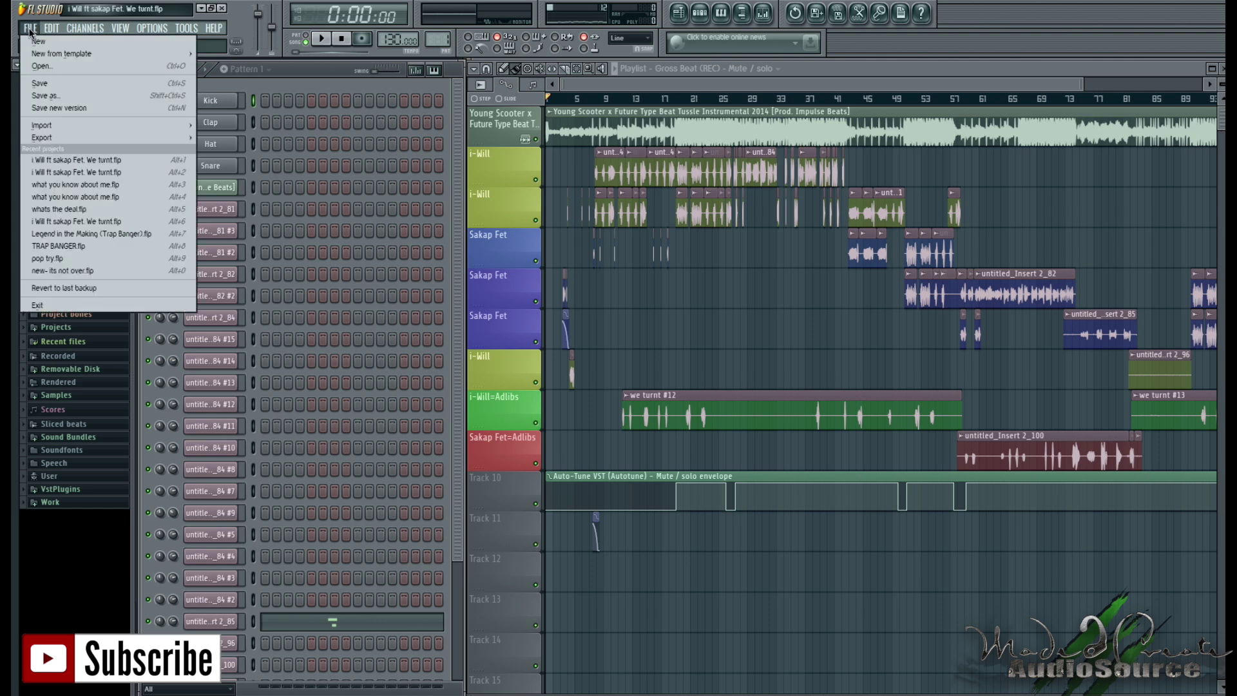
left_click(50, 96)
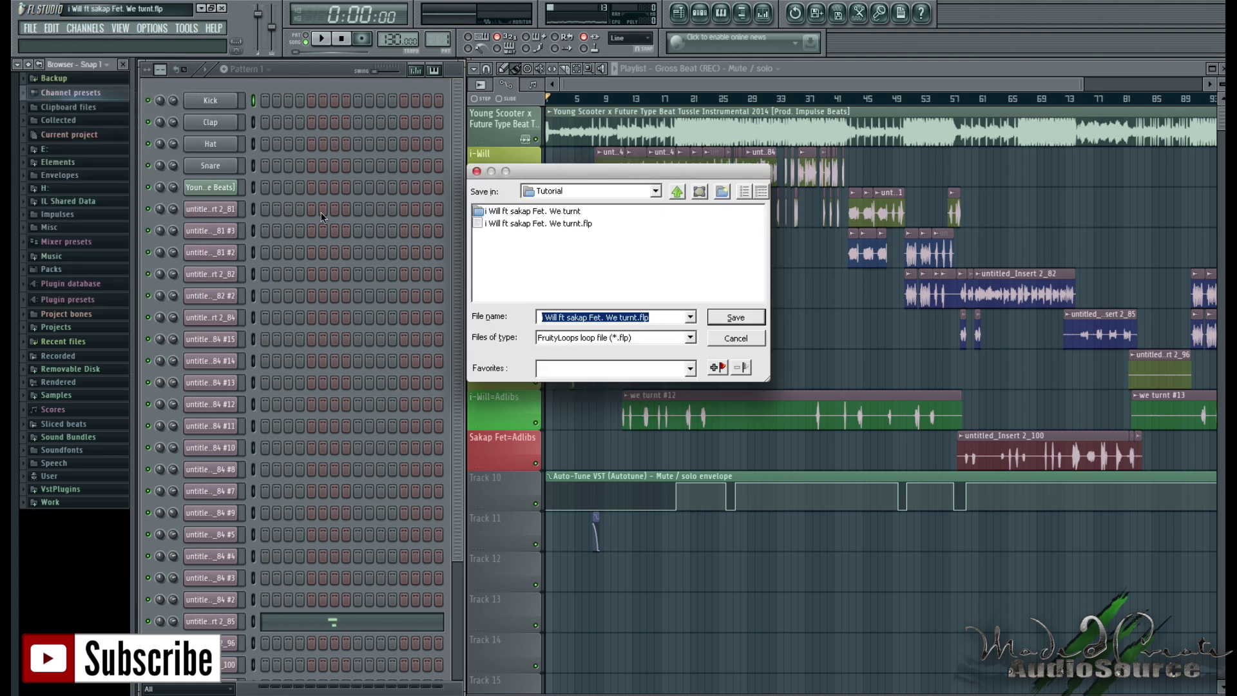
left_click(691, 338)
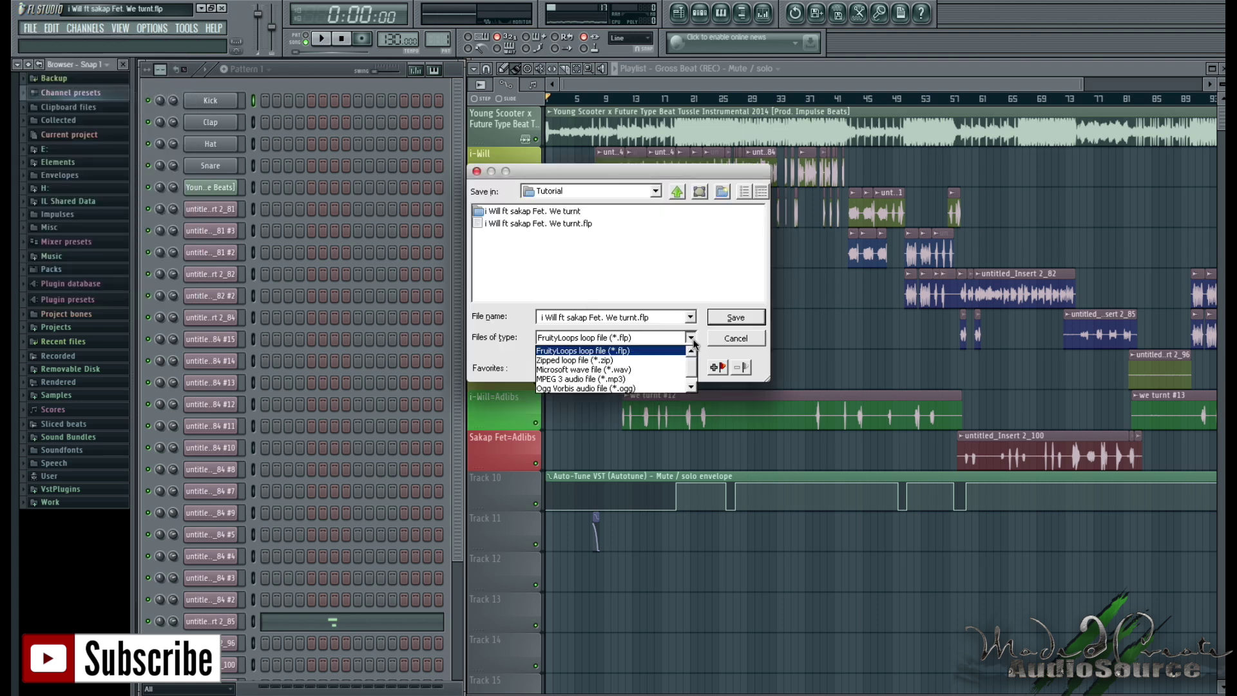
left_click(599, 361)
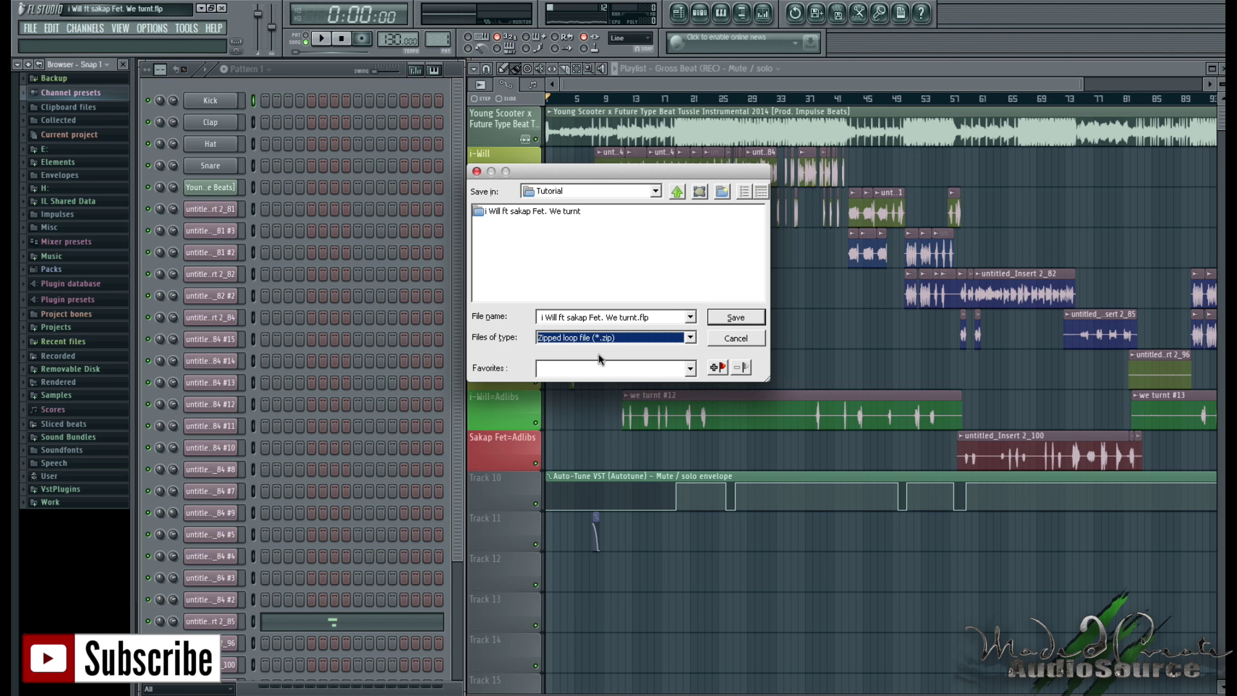
- Change the extension to .zip and save 'I Will ft sakap Fet. We turnt.zip' to My Mac Desktop
left_click(655, 320)
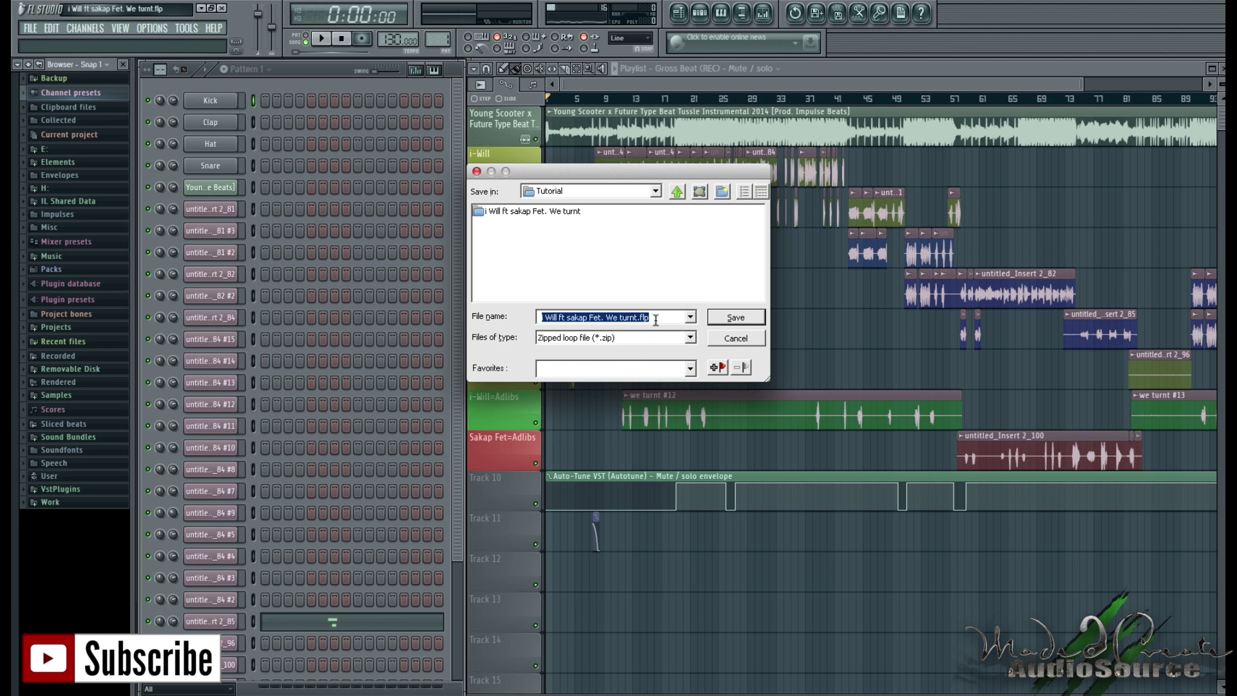
left_click(656, 319)
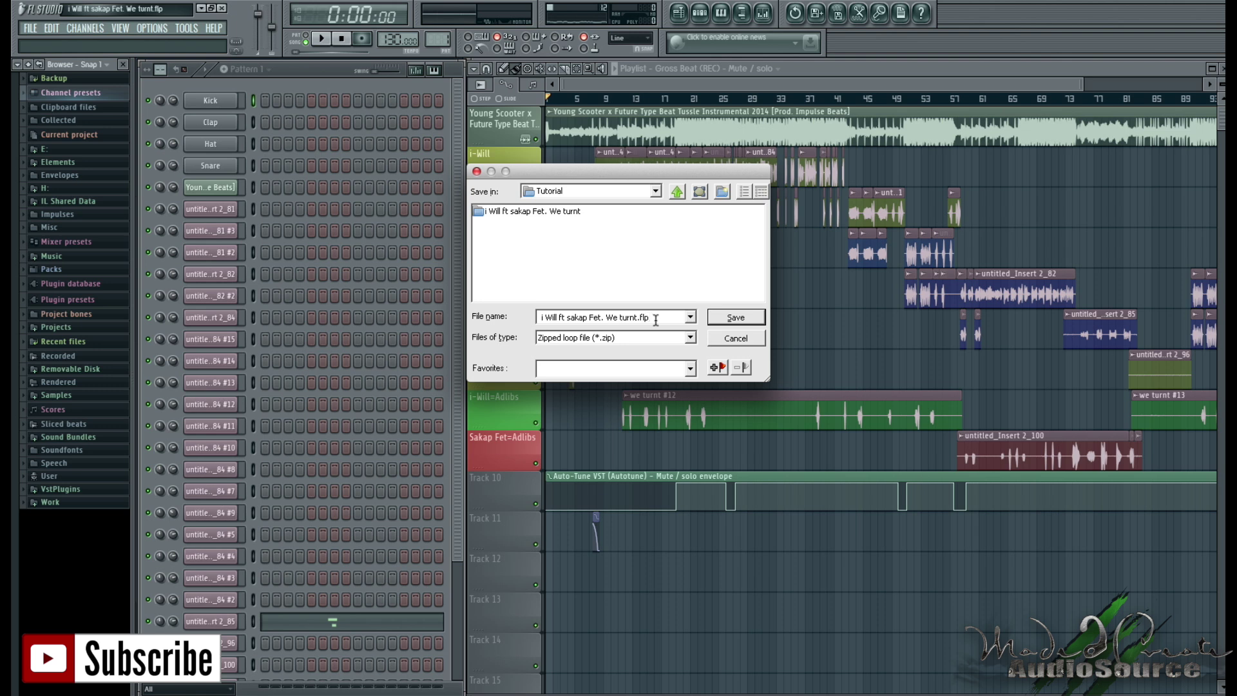
key("BackSpace")
type("zip")
left_click(655, 190)
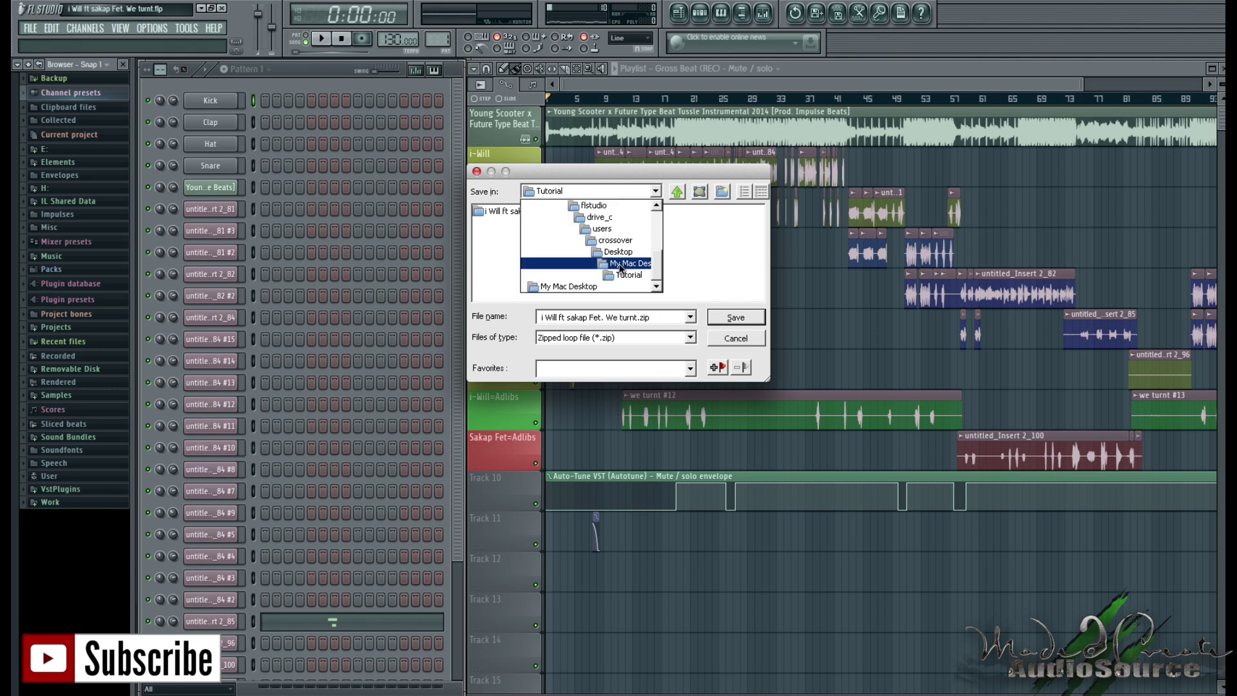
left_click(587, 287)
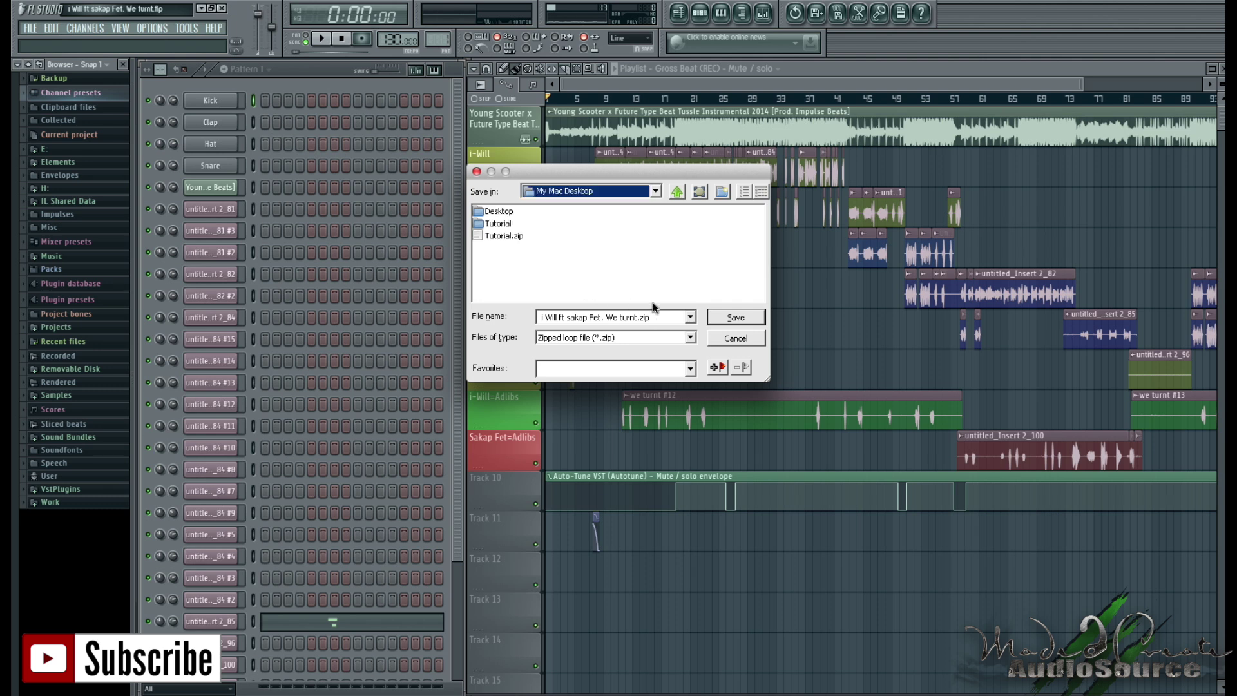
left_click(735, 317)
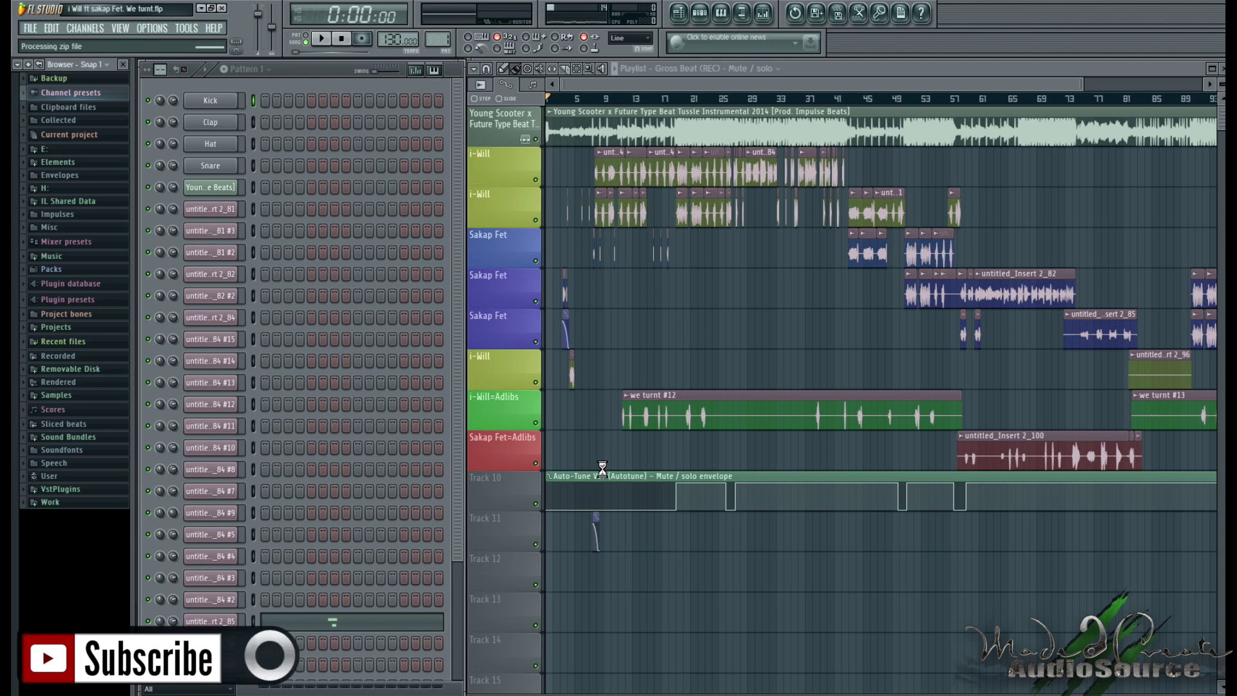
- Minimize FL Studio once the zip file finishes processing
left_click(201, 9)
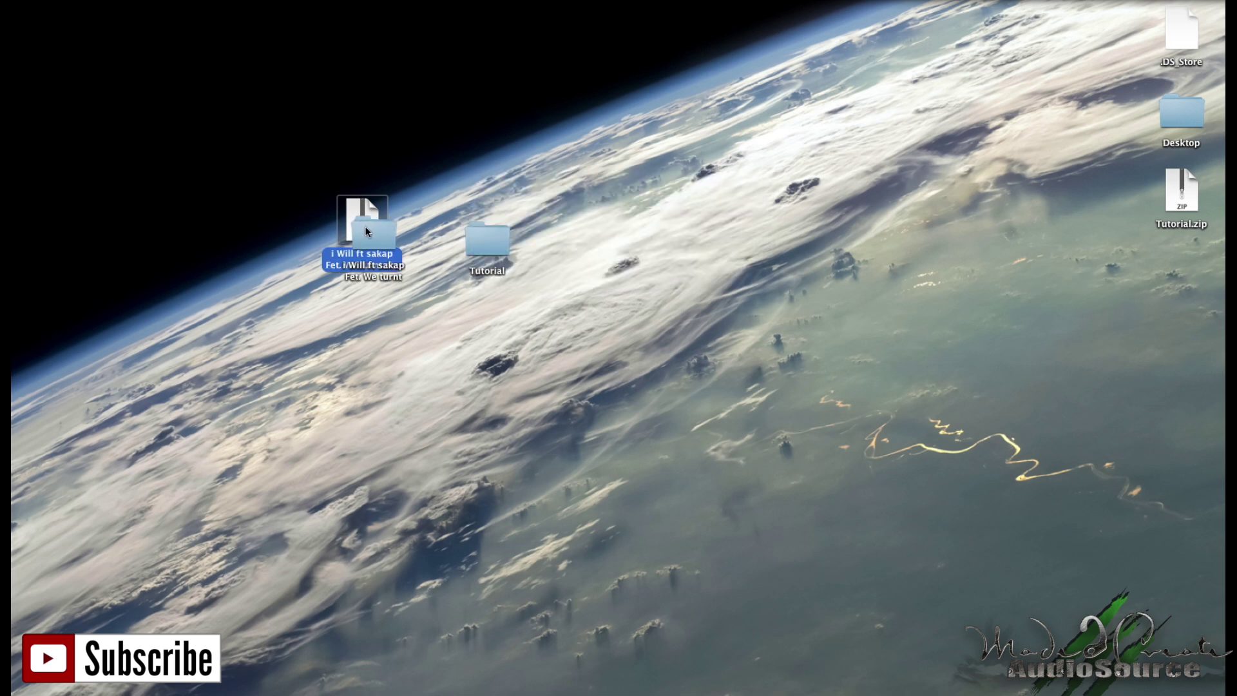
- Move the unpacked 'I Will ft sakap Fet. We turnt' folder aside, open it and review its .flp and 13 audio files
left_click_drag(366, 227, 485, 140)
double_click(490, 140)
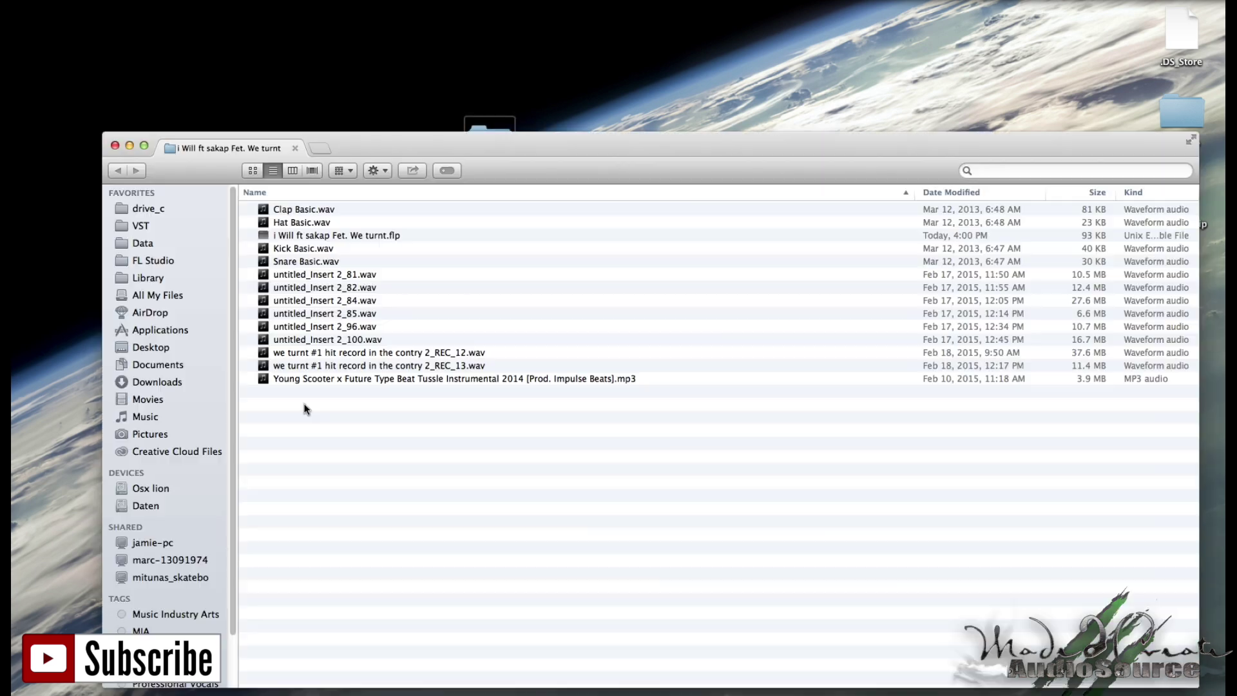
left_click_drag(304, 407, 315, 213)
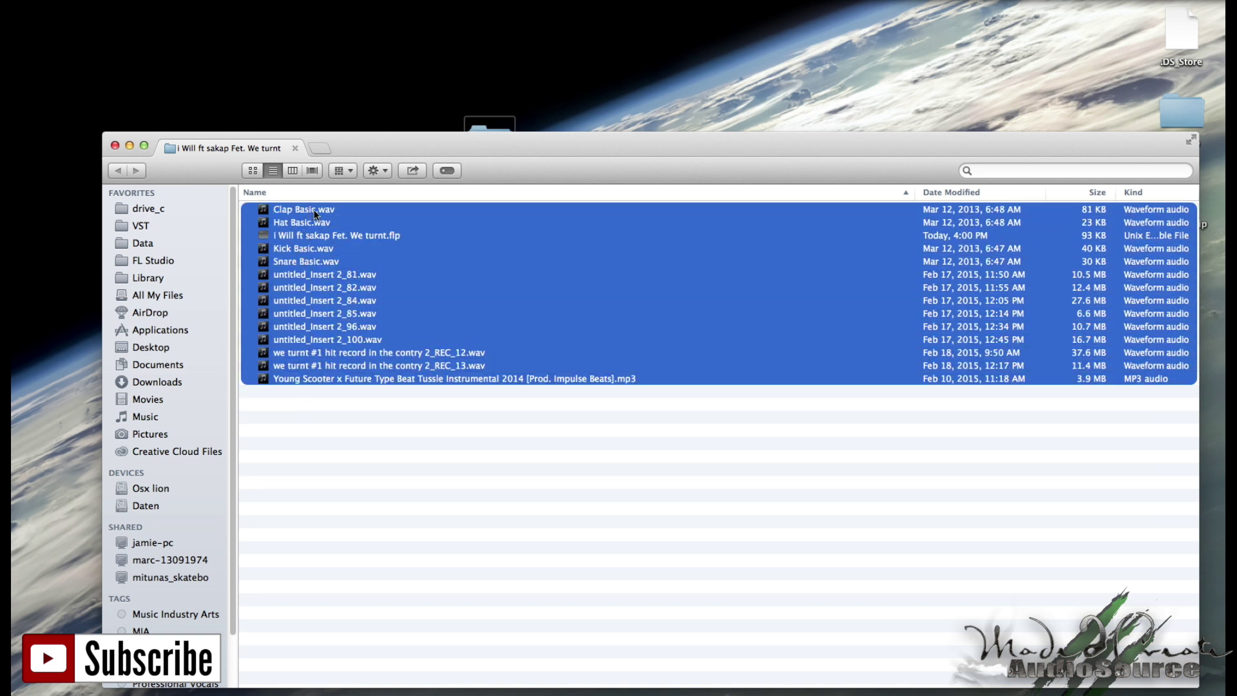
left_click(385, 412)
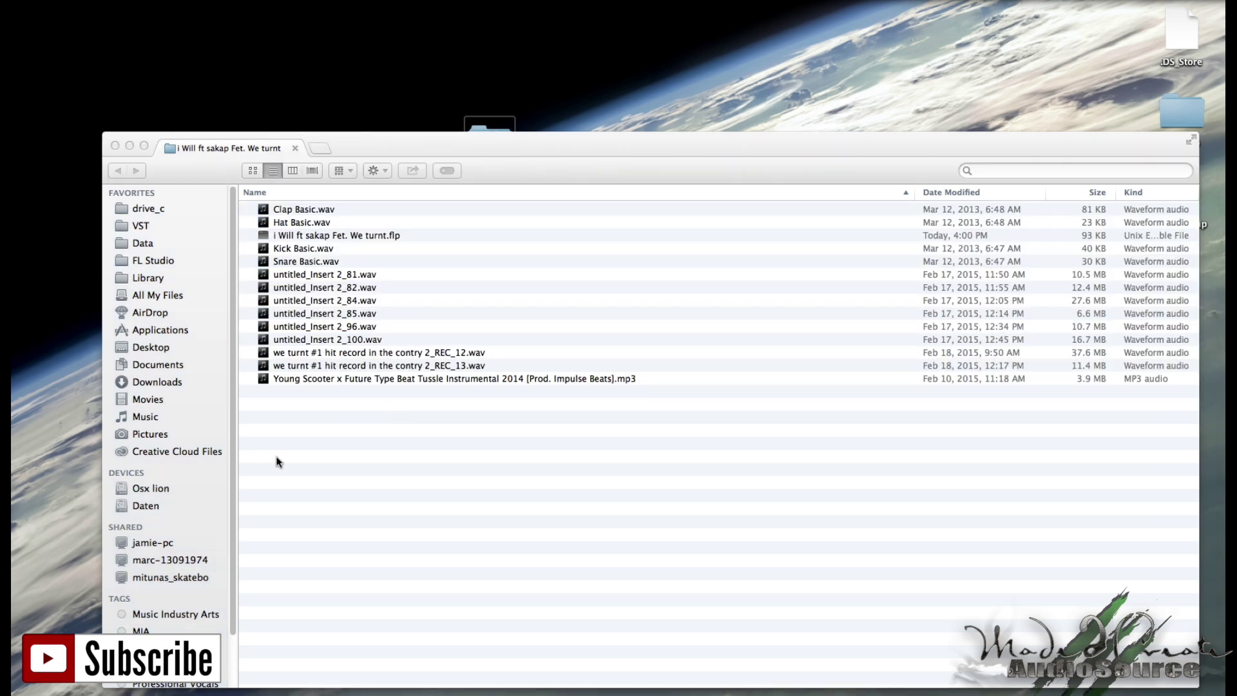
left_click(993, 665)
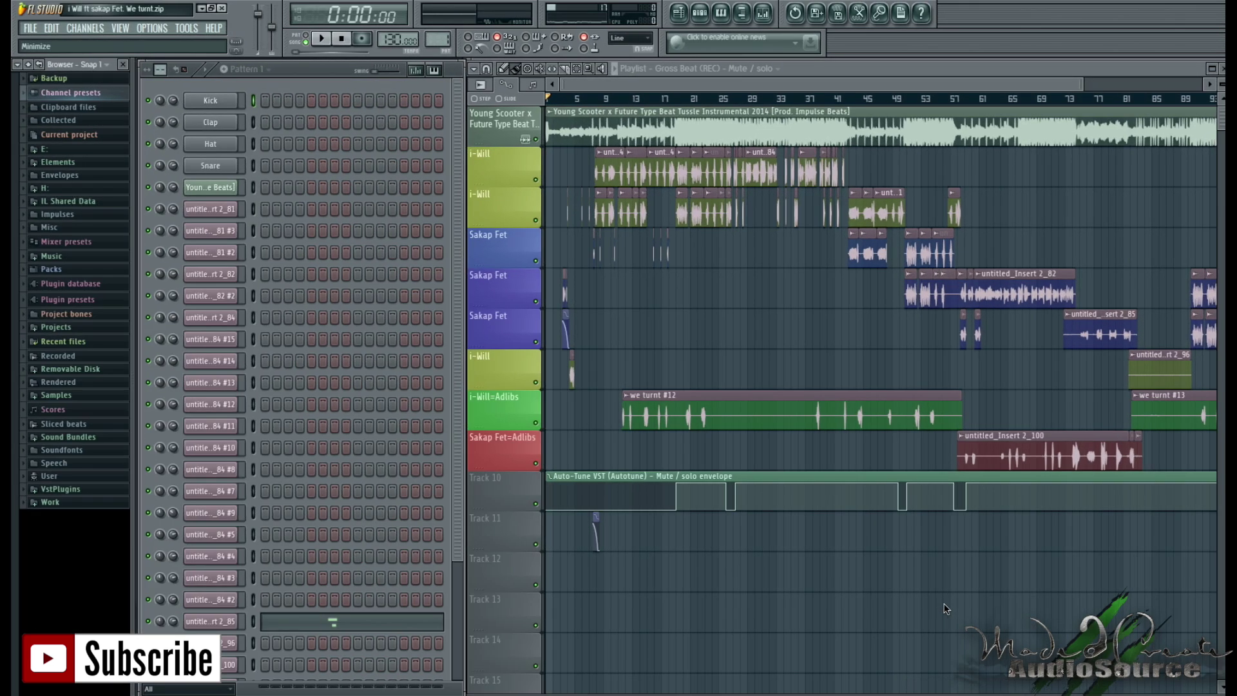